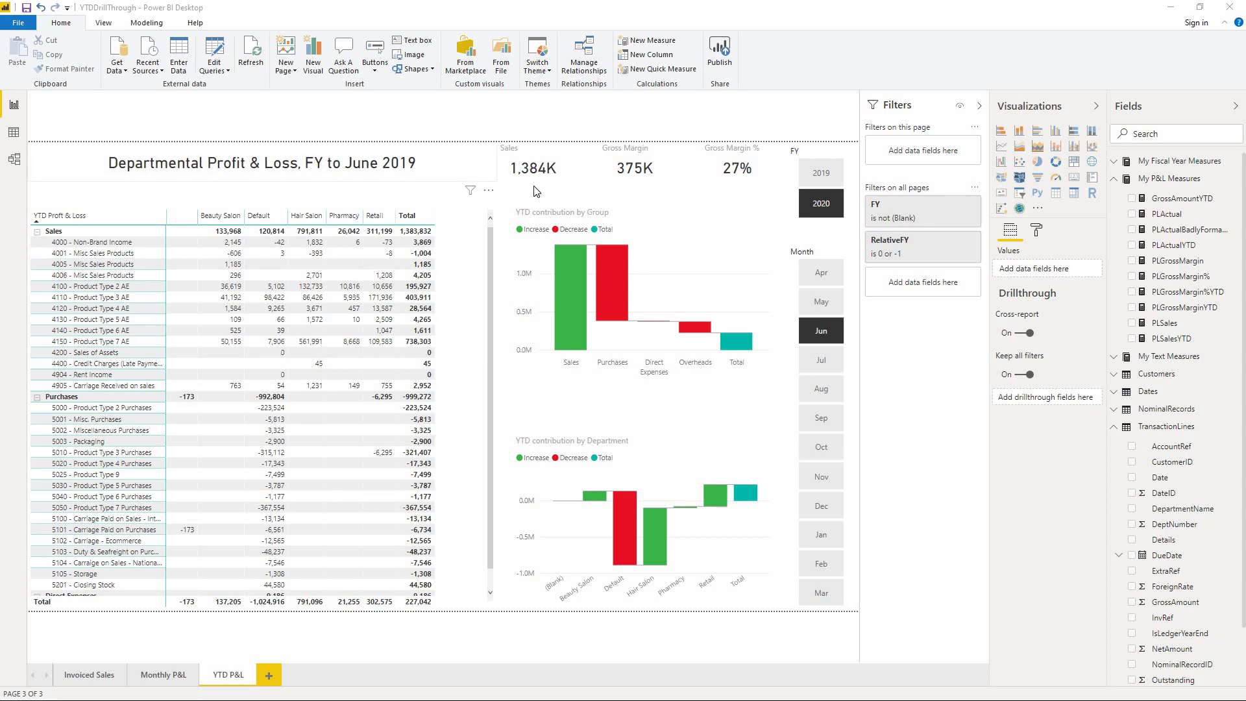
# Examine the DAX formula of the PLActualYTD measure, including its reference to PLActual
pyautogui.click(1182, 249)
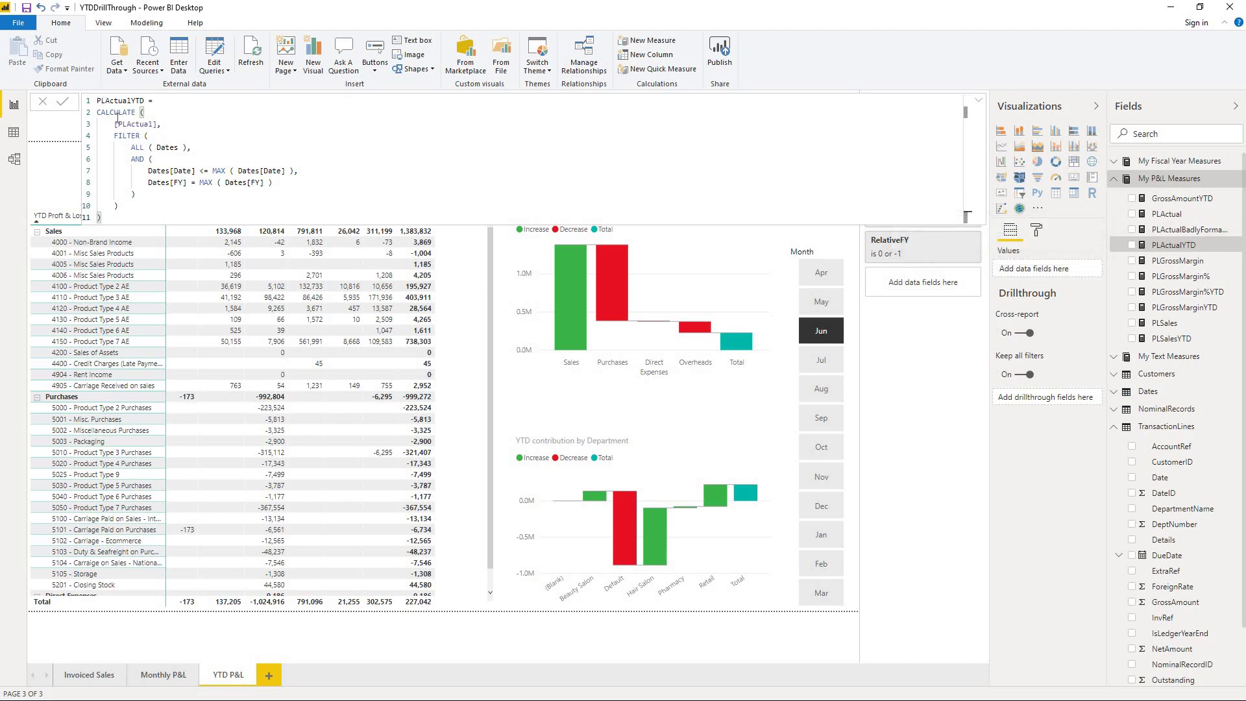
pyautogui.moveTo(115, 123); pyautogui.dragTo(158, 124)
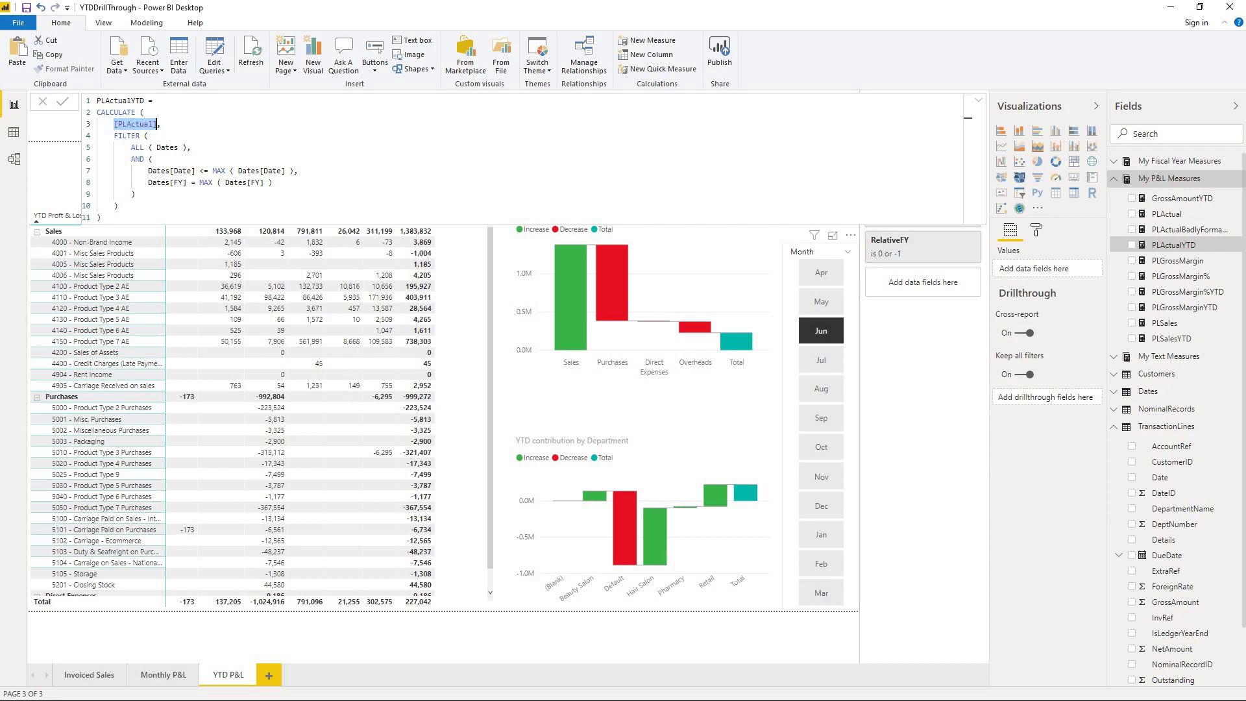
pyautogui.press('Return')
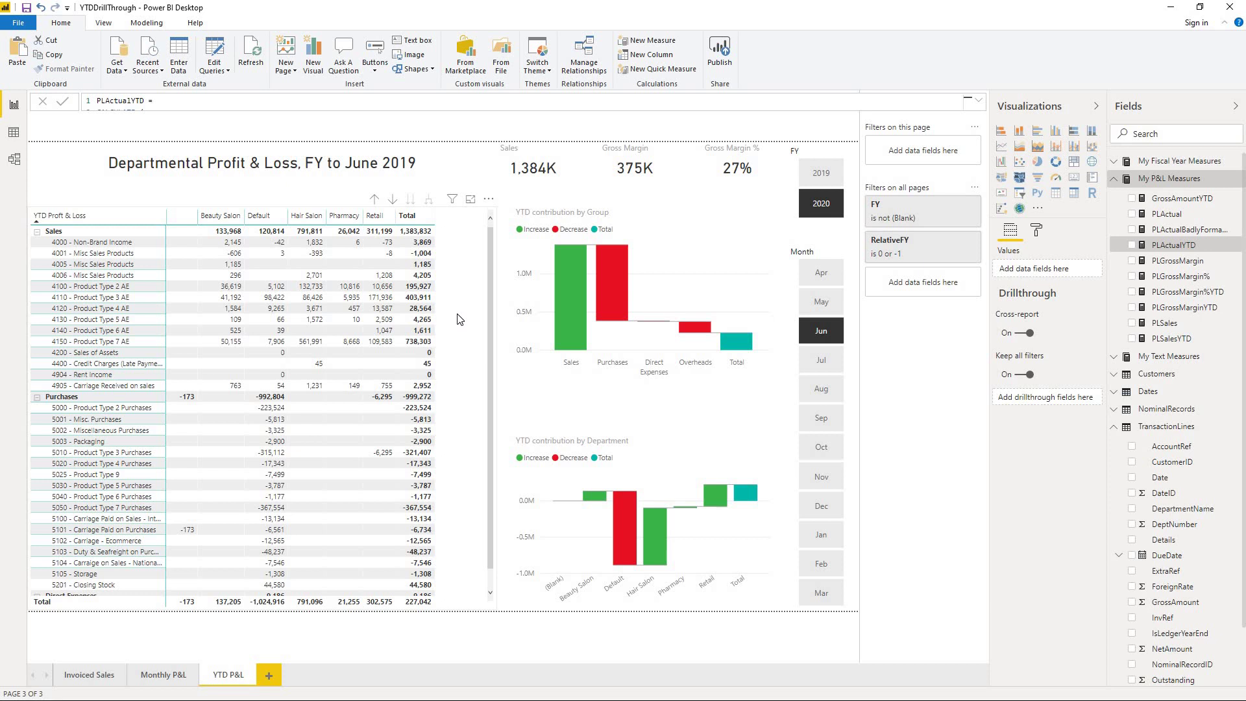
# Add a new report page named "YTD P&L Drillthough"
pyautogui.click(270, 678)
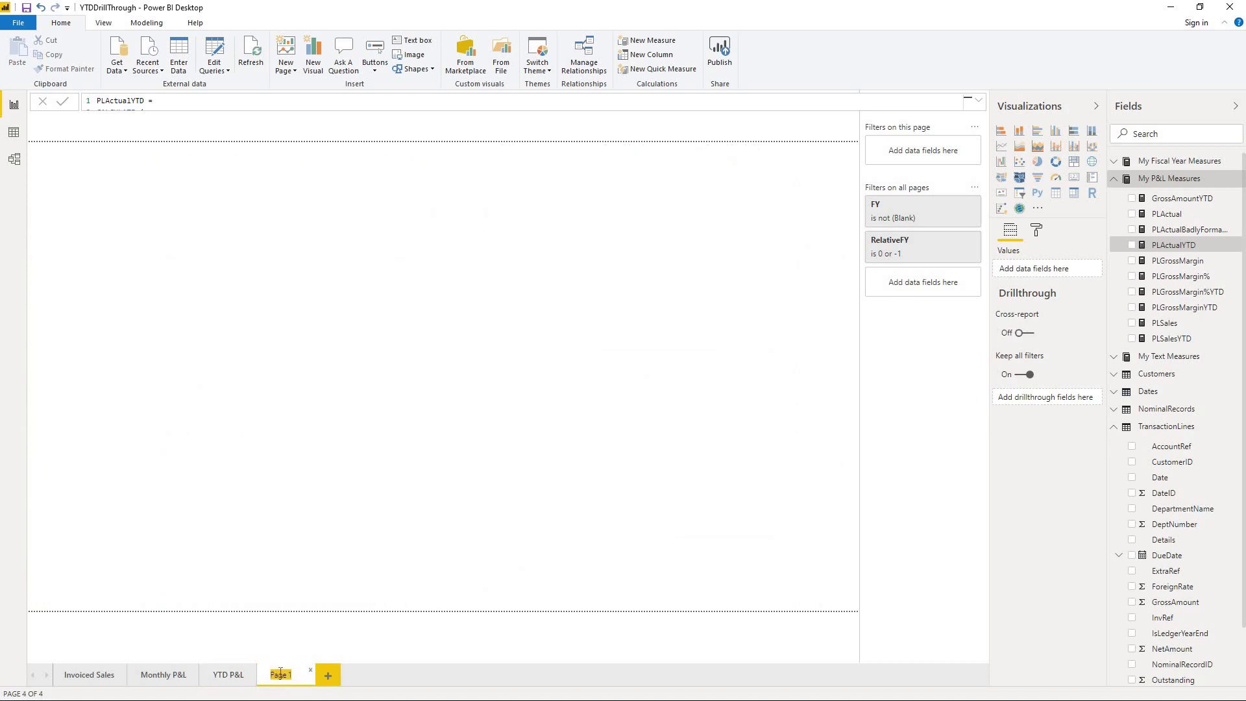
pyautogui.write('YTD')
pyautogui.write(' P&L Drillthou')
pyautogui.write('gh')
pyautogui.press('Return')
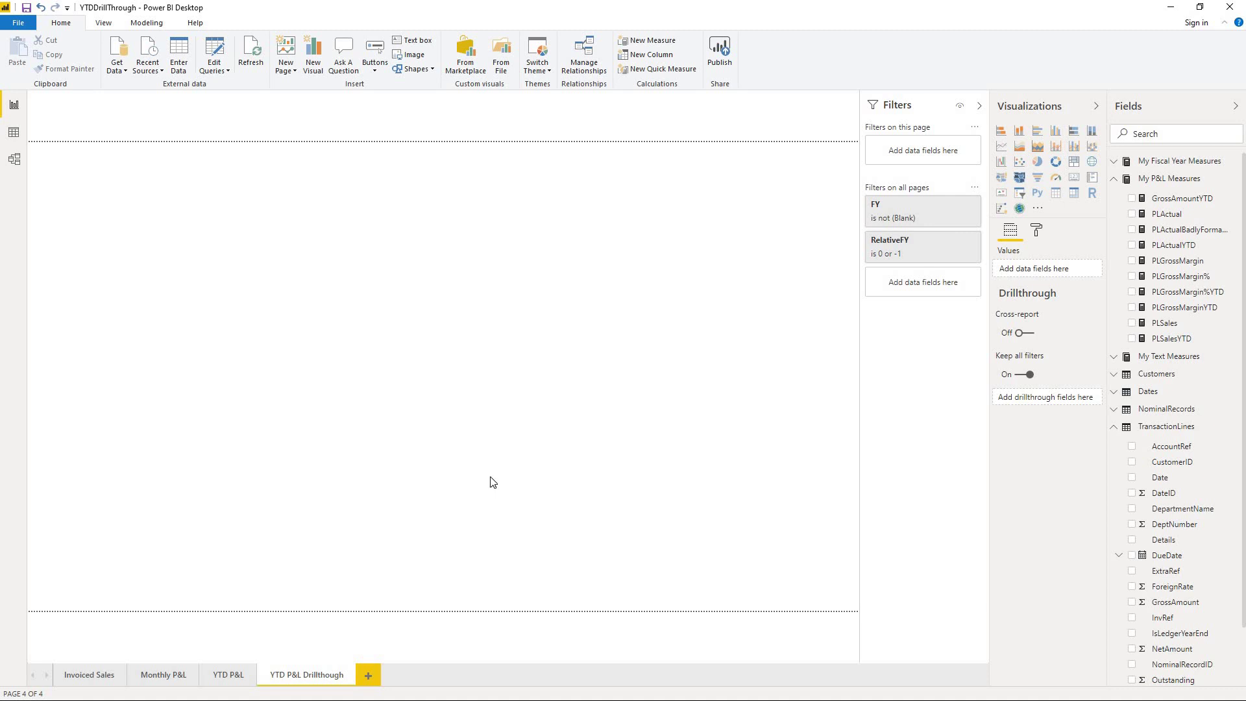
# Insert an empty table visual and enlarge it across most of the page width and down to the page's lower edge
pyautogui.click(1056, 195)
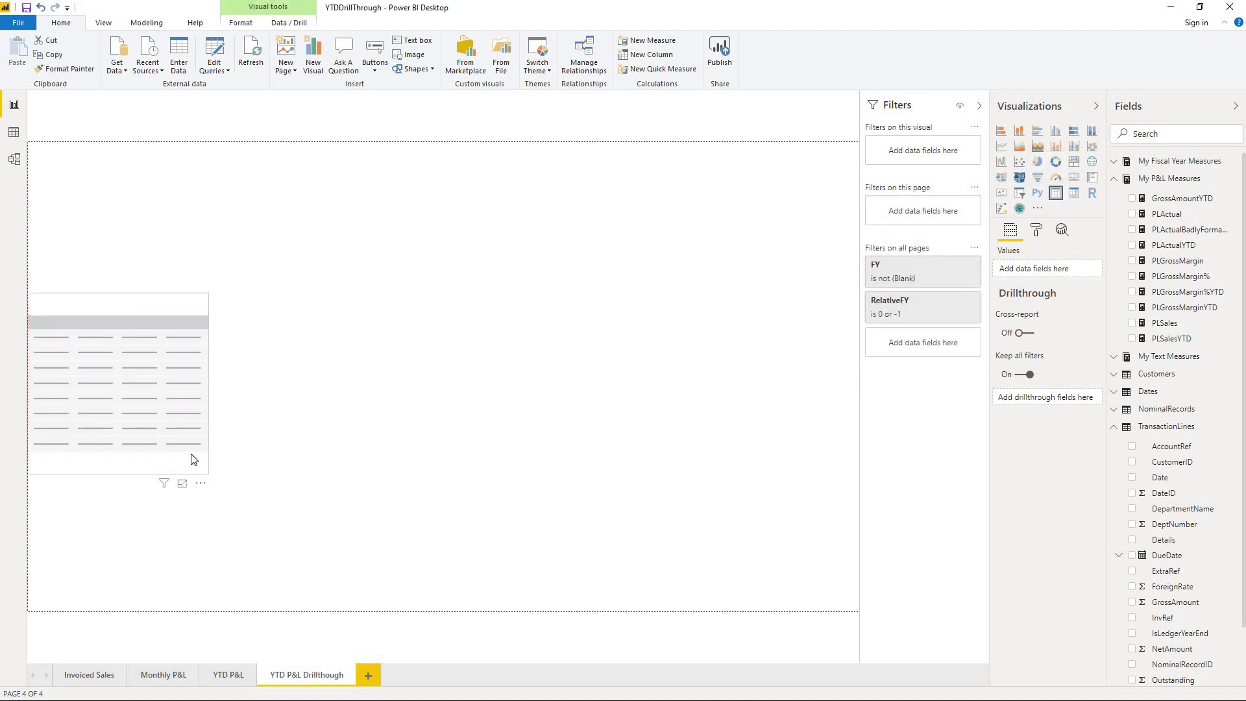
pyautogui.moveTo(208, 384); pyautogui.dragTo(382, 398)
pyautogui.moveTo(597, 399); pyautogui.dragTo(640, 395)
pyautogui.moveTo(639, 474); pyautogui.dragTo(640, 609)
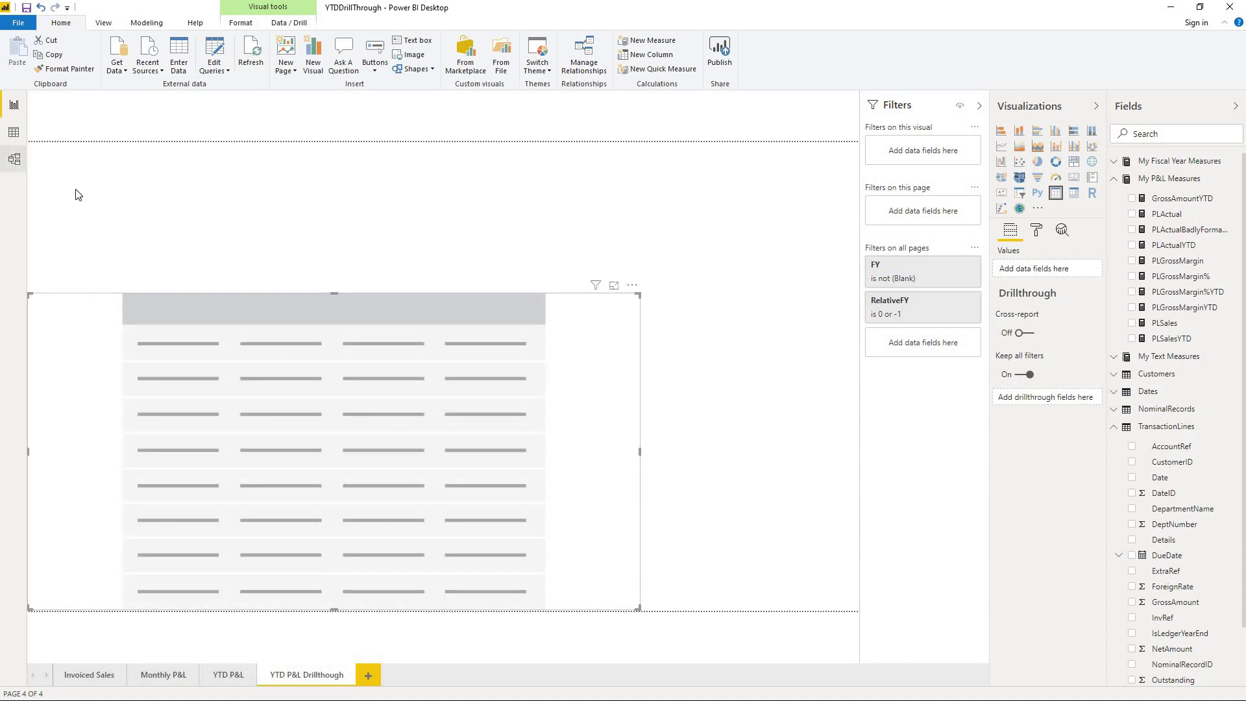
# Review the relationships in the data model and add AccountName from NominalRecords as the table's first column
pyautogui.click(19, 159)
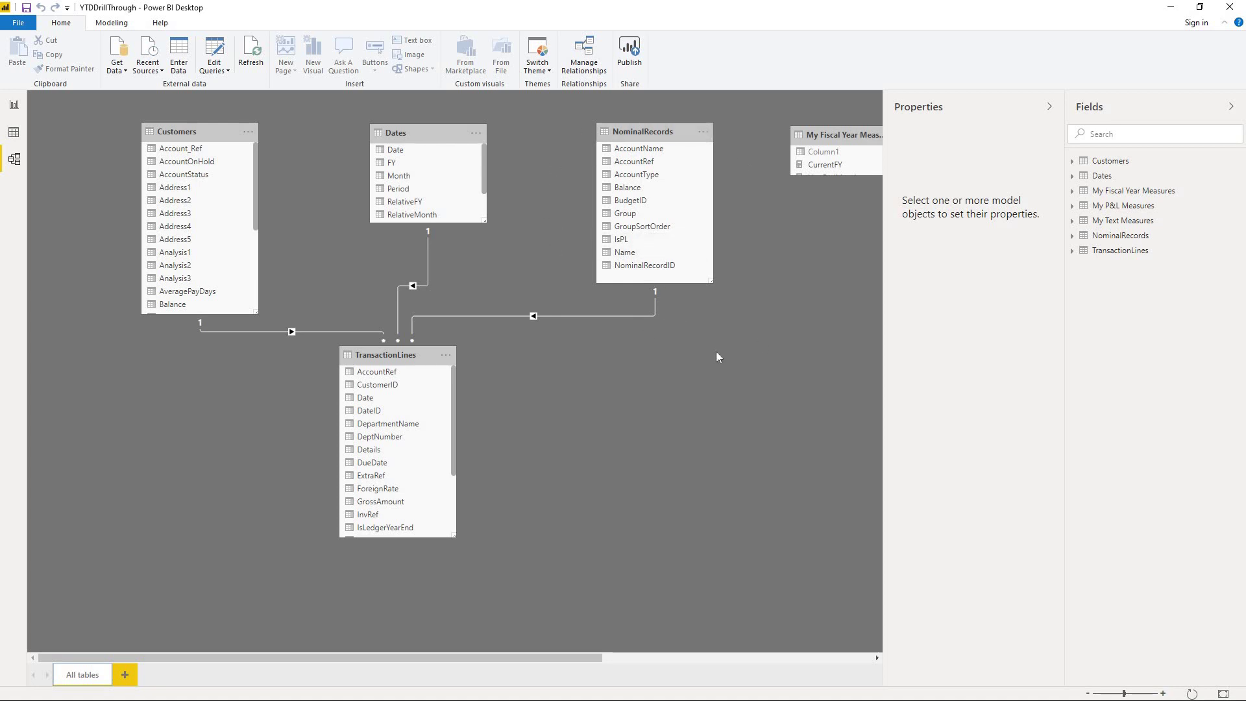
pyautogui.click(15, 105)
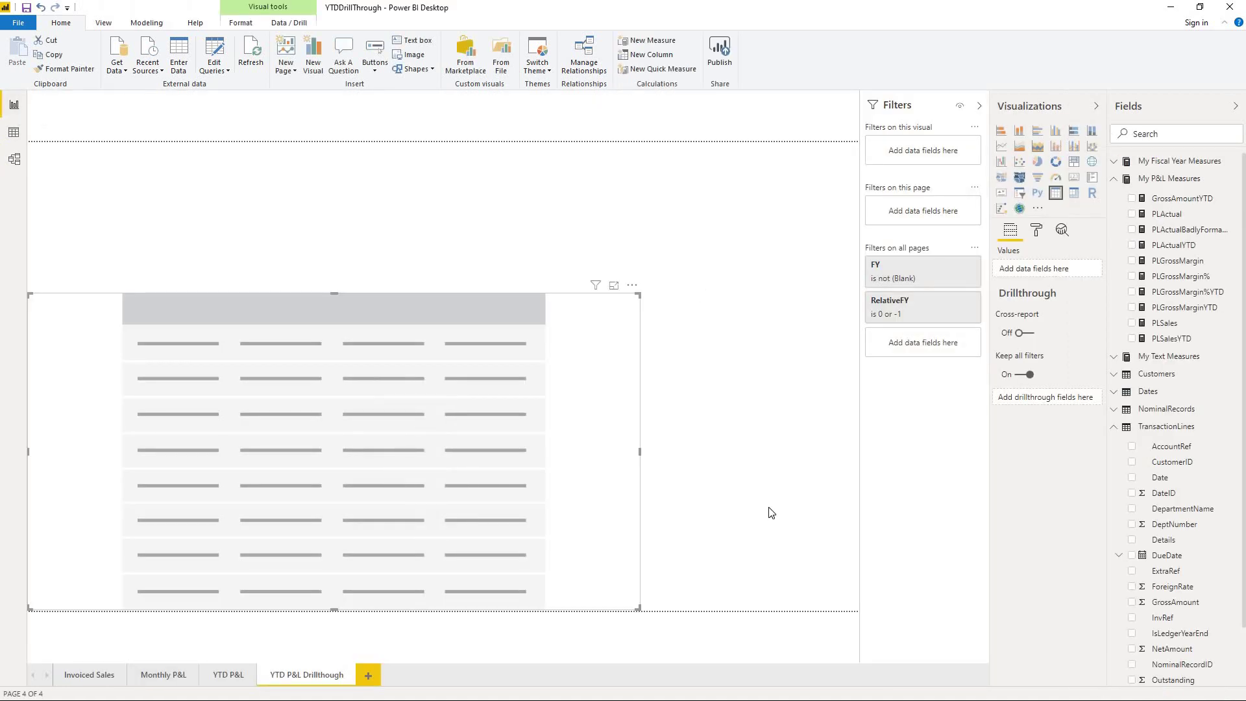
pyautogui.click(1116, 409)
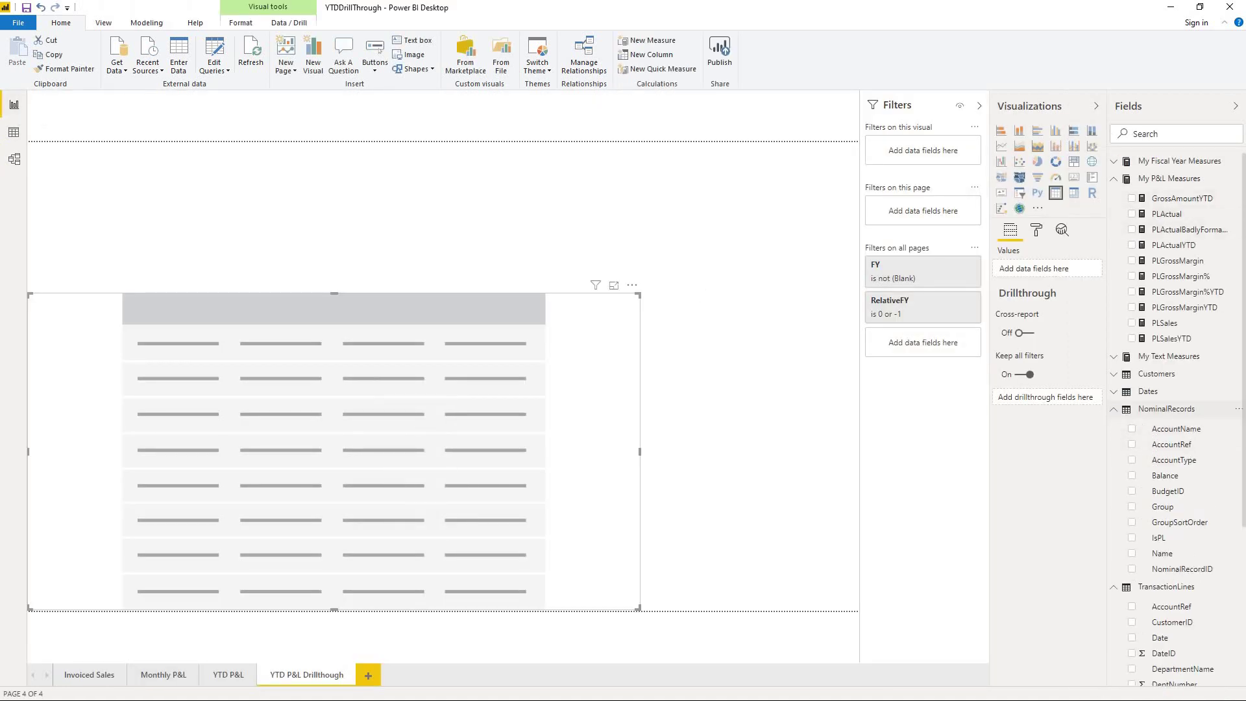
pyautogui.click(1132, 429)
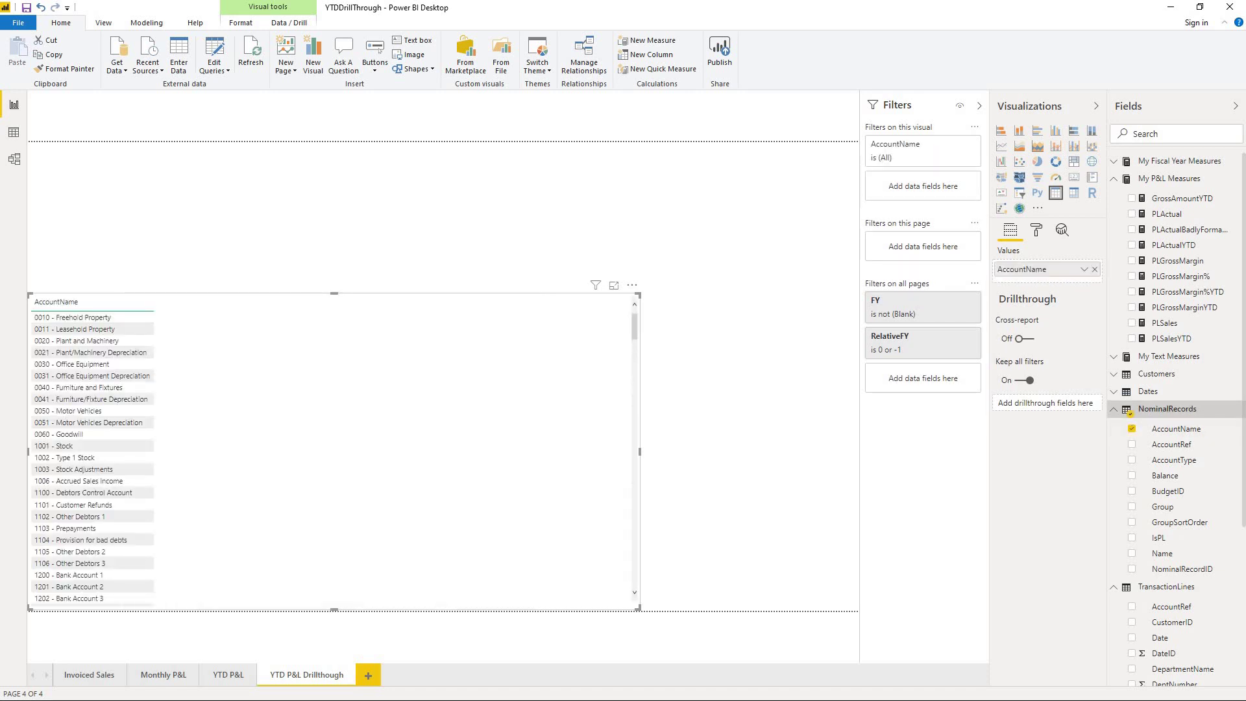
# Add Date, DepartmentName, Details, GrossAmount, NetAmount, TranNumber and Type from TransactionLines to the table and narrow the visual
pyautogui.click(1130, 411)
pyautogui.scroll(-2, 1244, 375)
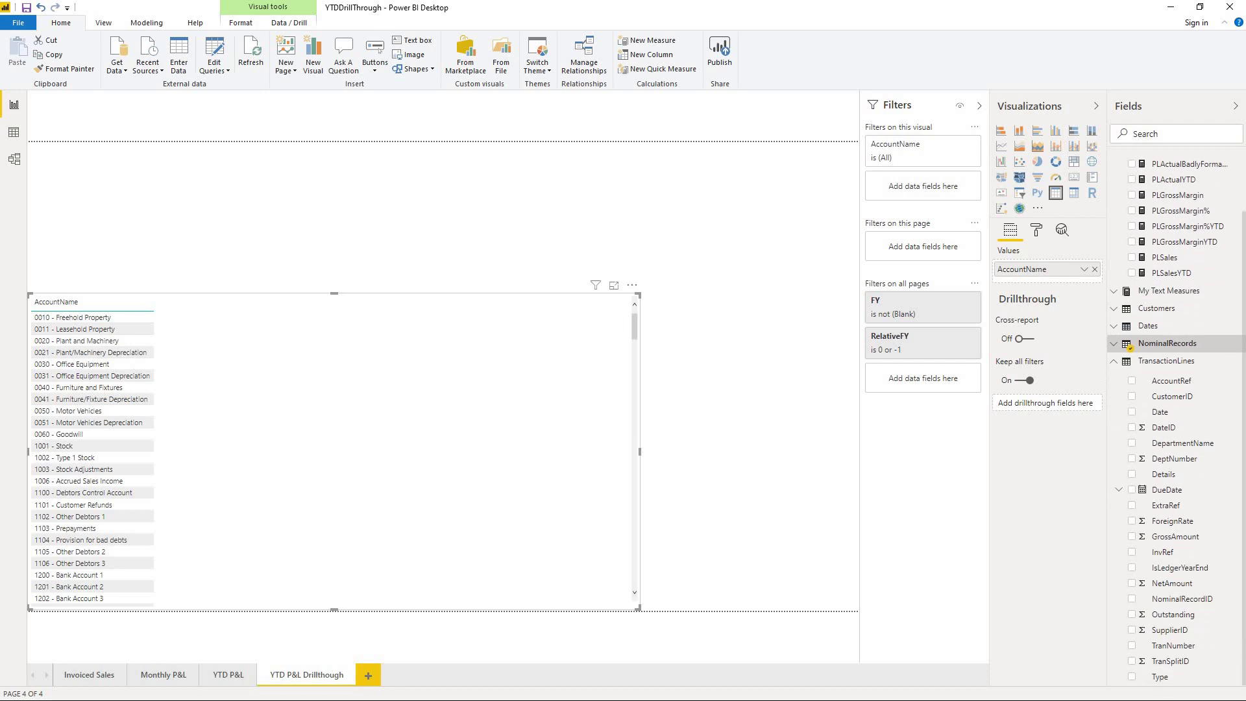
pyautogui.click(1132, 413)
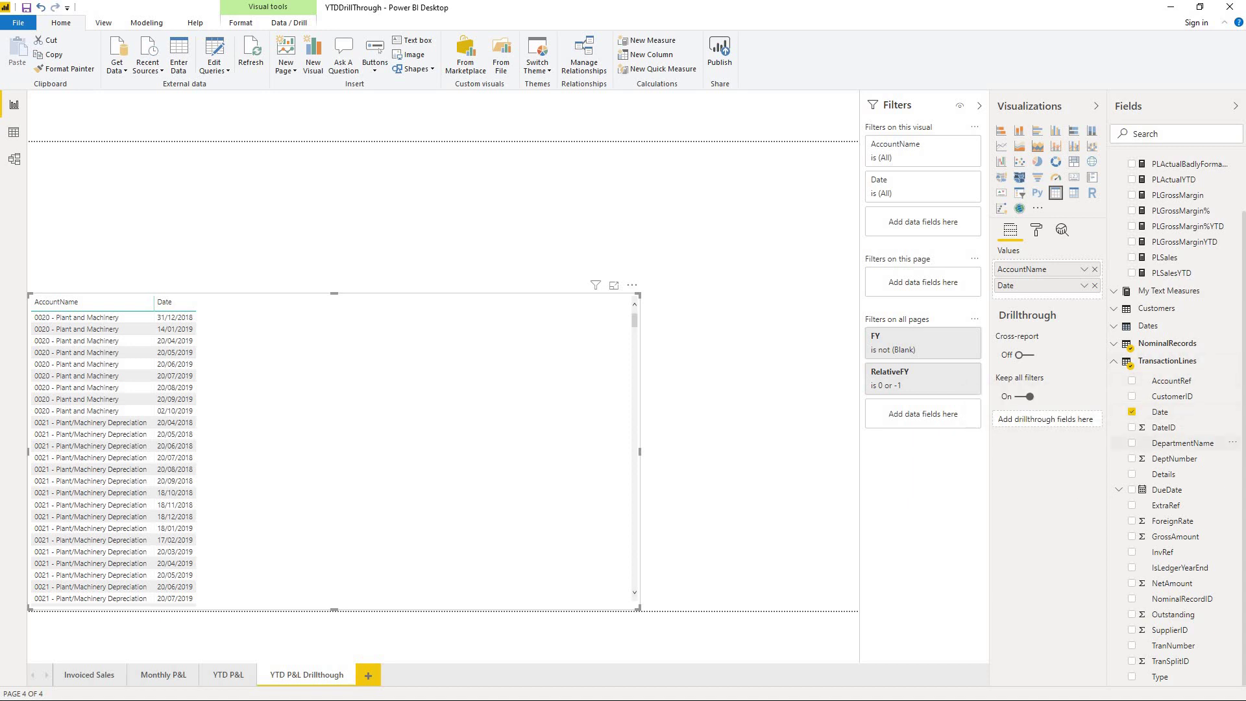
pyautogui.click(1132, 443)
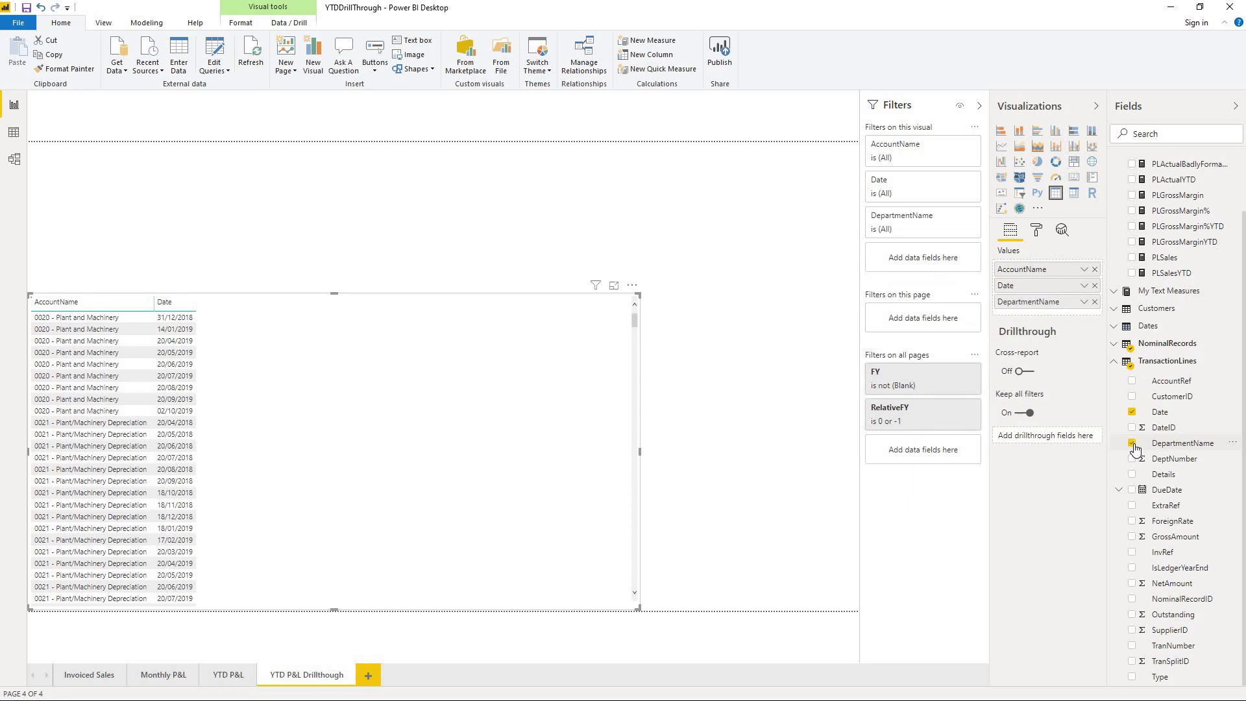
pyautogui.click(1132, 474)
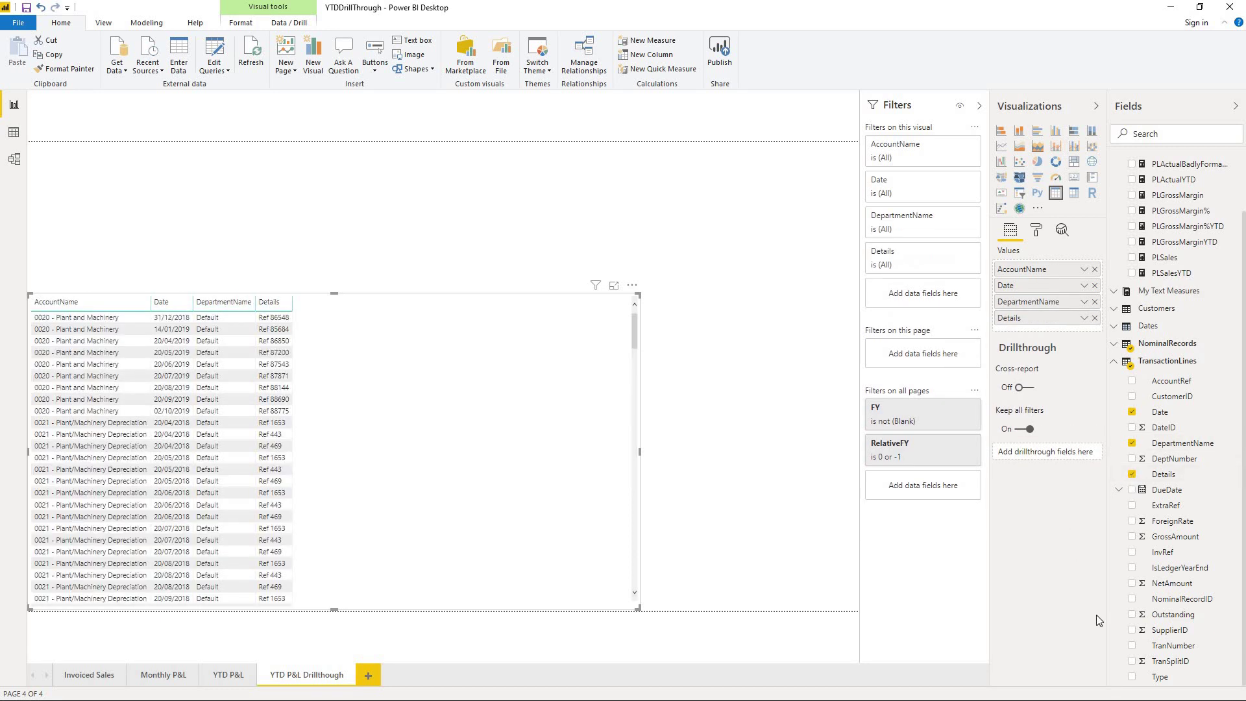
pyautogui.click(1132, 537)
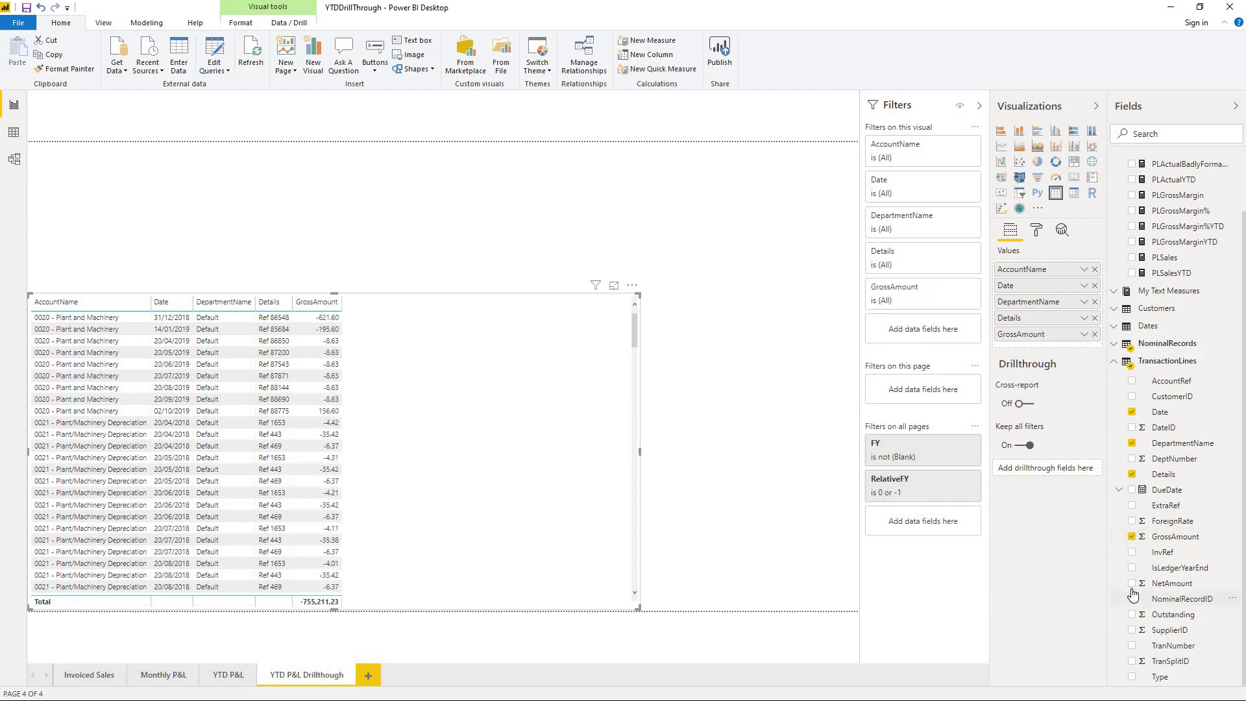
pyautogui.click(1132, 582)
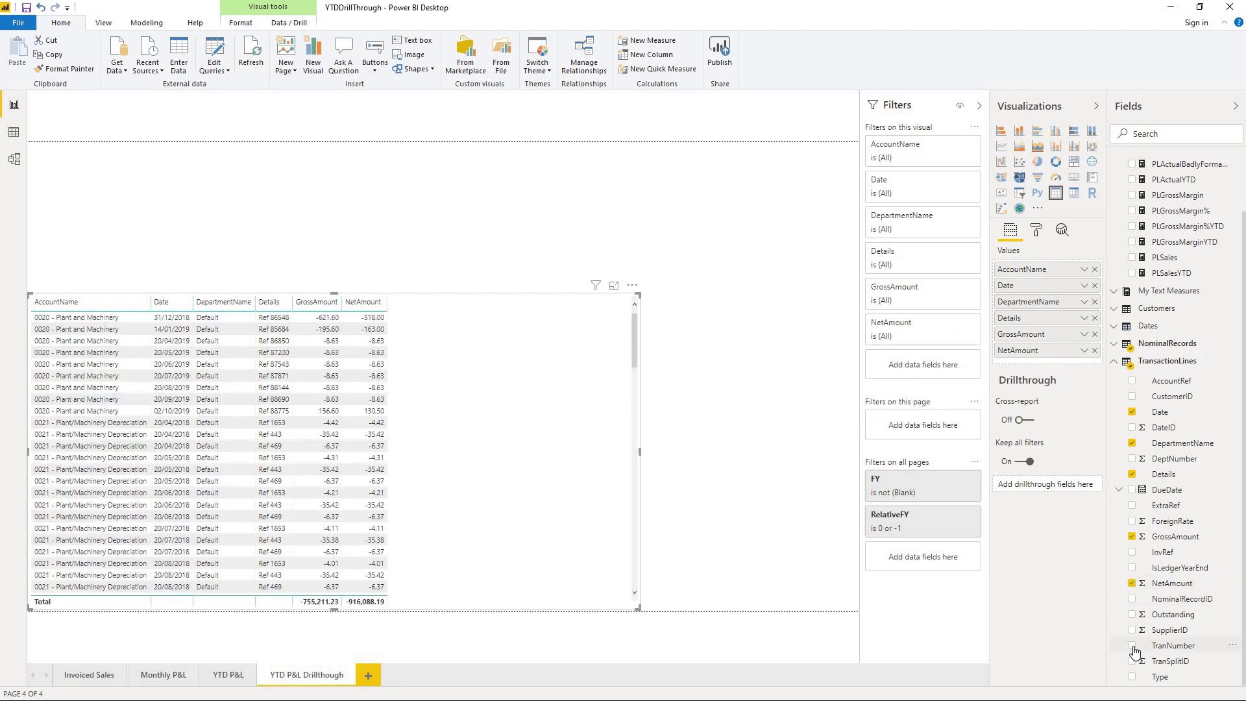
pyautogui.click(1132, 646)
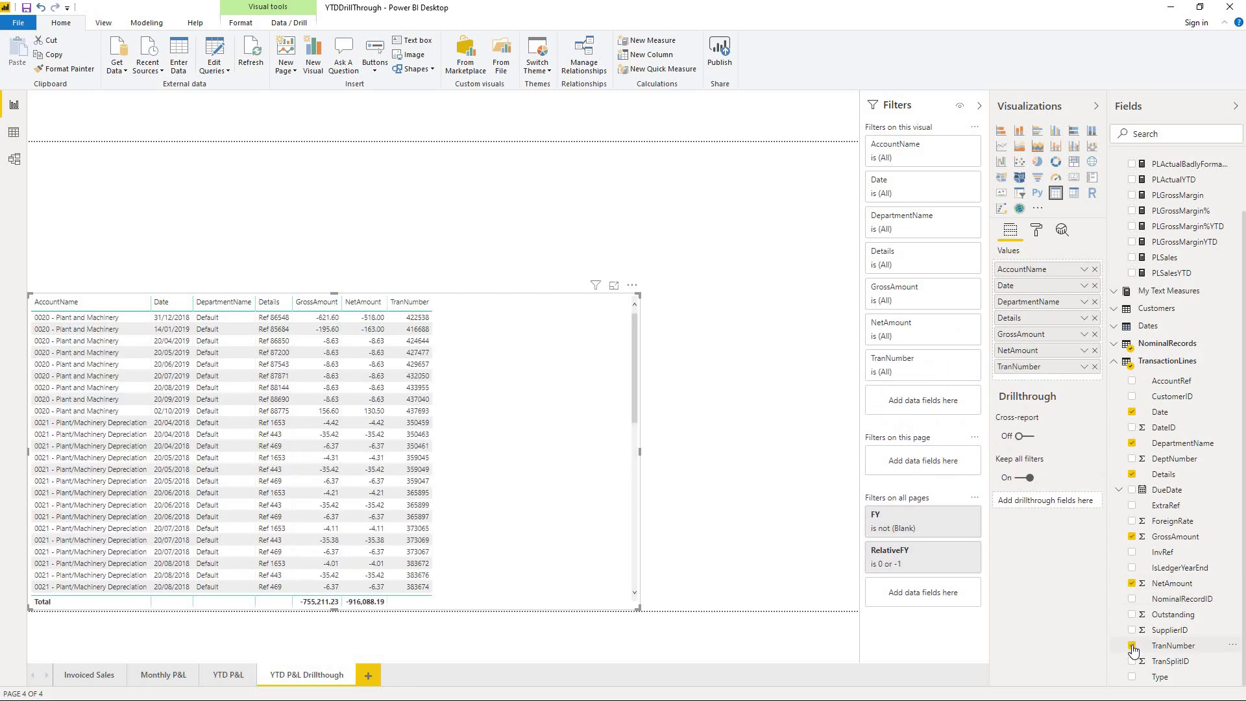
pyautogui.click(1132, 679)
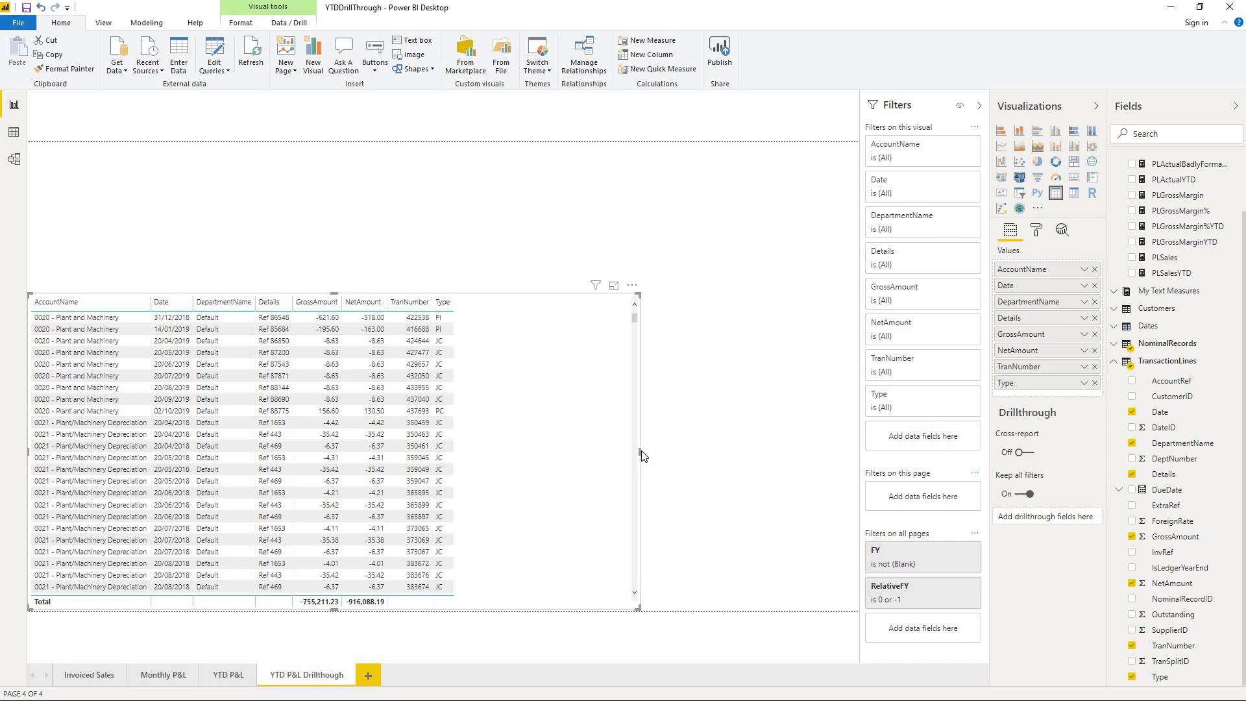
pyautogui.moveTo(641, 454); pyautogui.dragTo(555, 454)
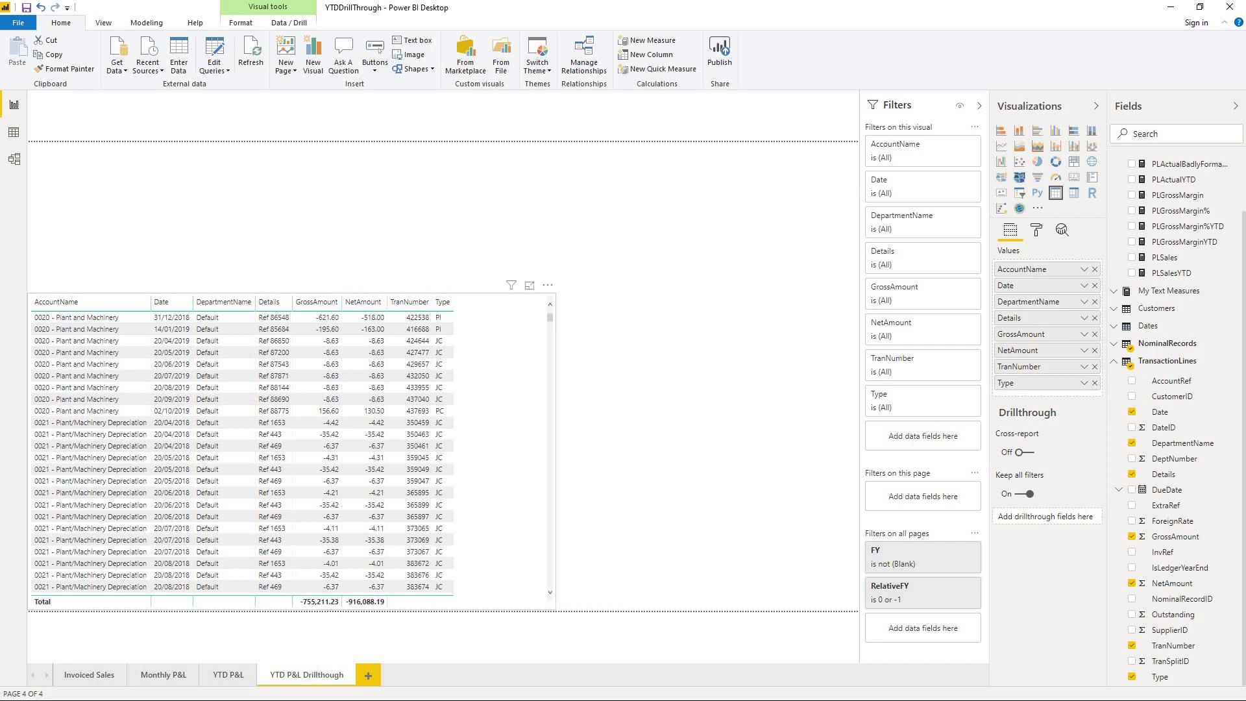
pyautogui.click(742, 488)
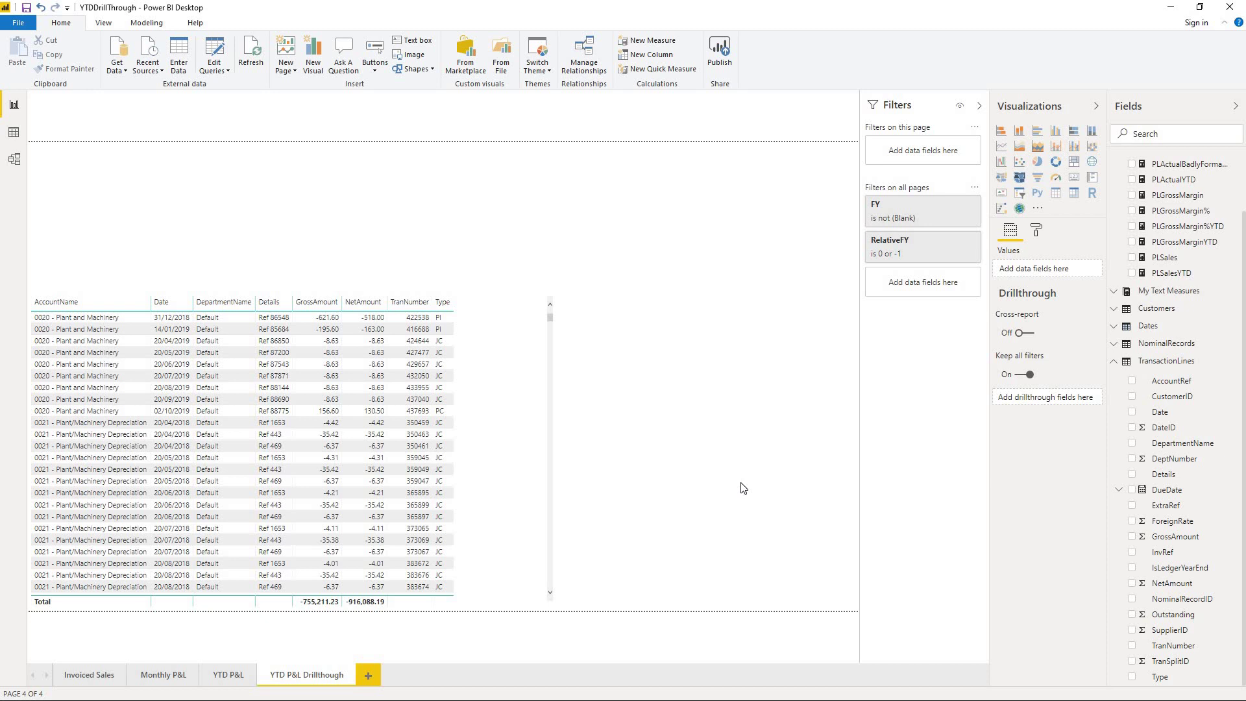
# Add the PLActualYTD measure as the last column of the drillthrough page's table and rename it "P&L Posting"
pyautogui.click(228, 674)
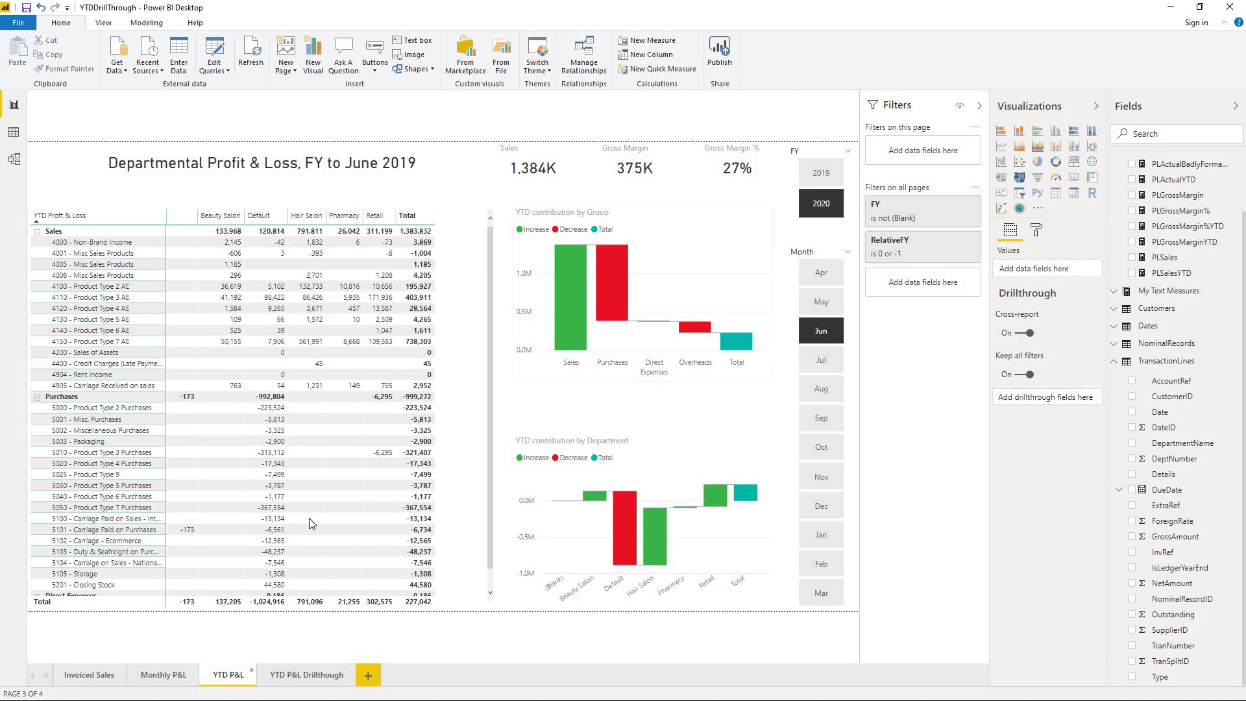
pyautogui.click(314, 676)
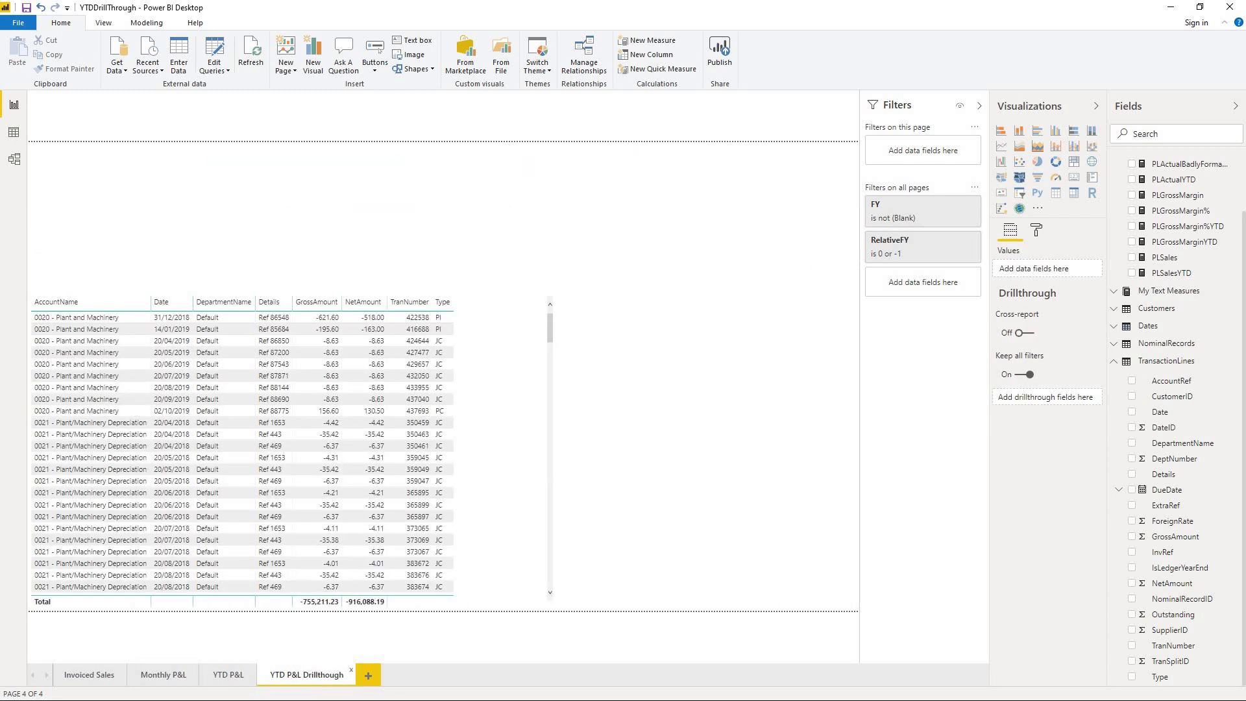
pyautogui.click(514, 397)
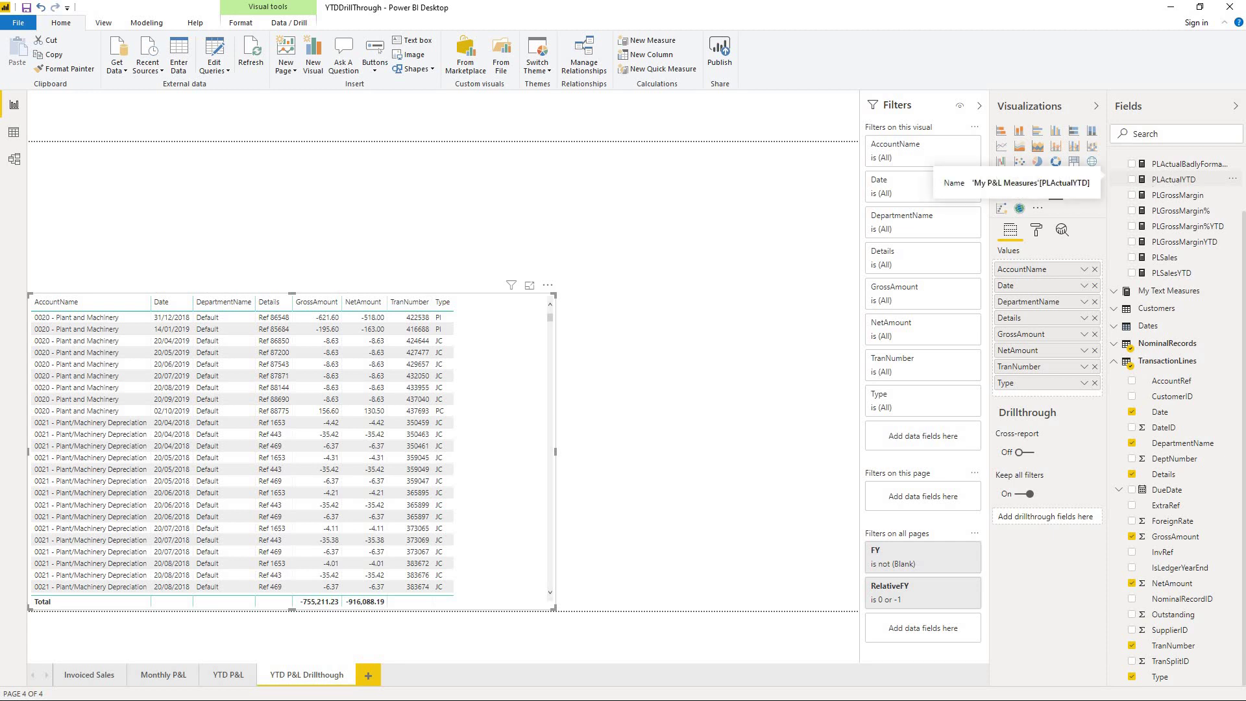
pyautogui.moveTo(1173, 179); pyautogui.dragTo(1042, 394)
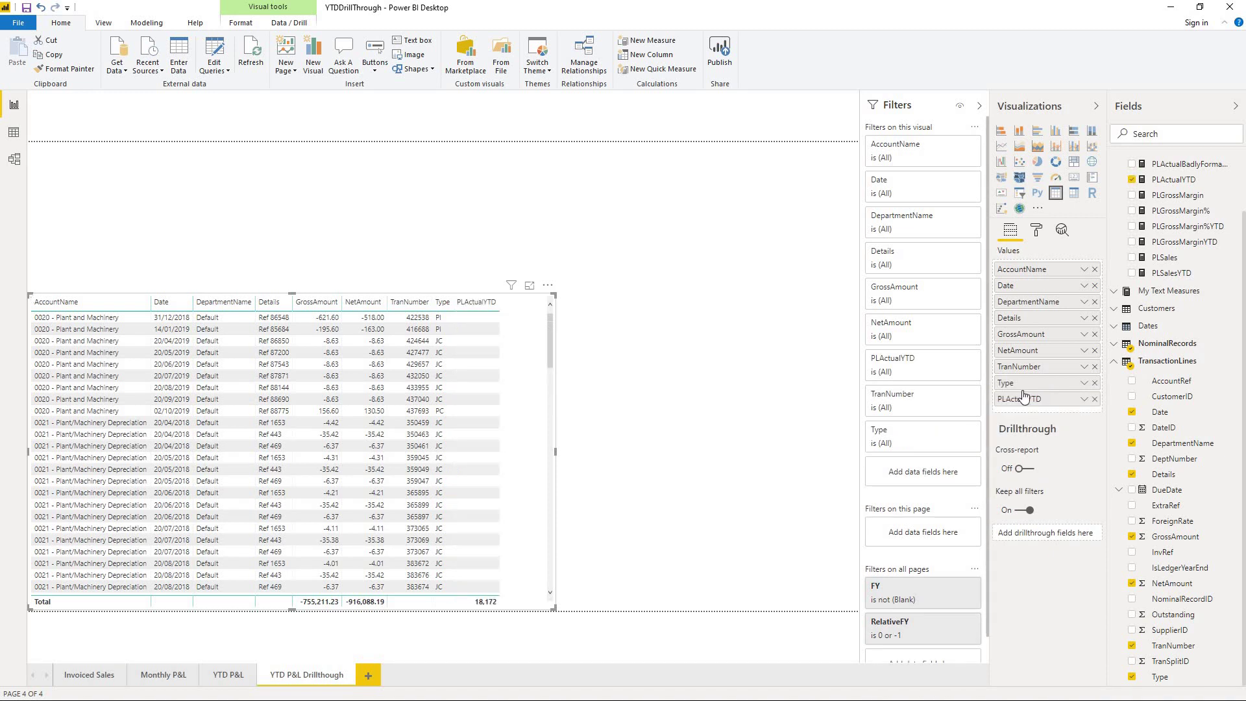
pyautogui.doubleClick(1021, 399)
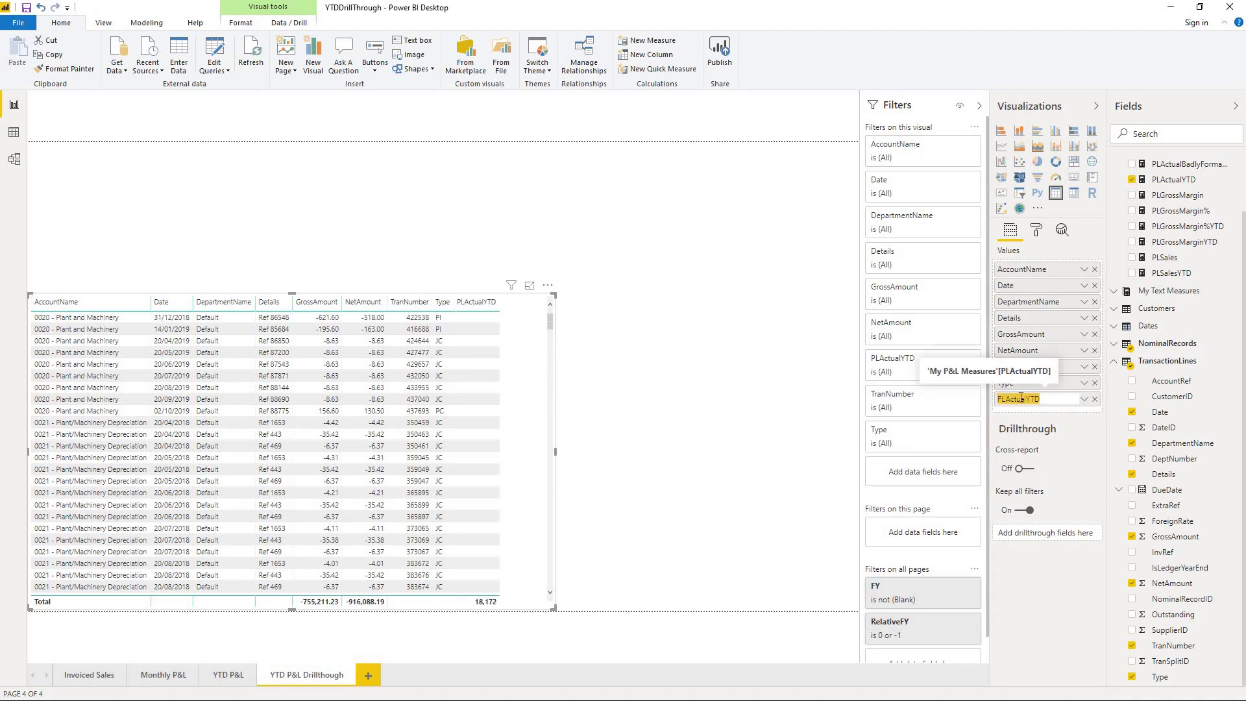
pyautogui.write('P&L Posting')
pyautogui.press('Return')
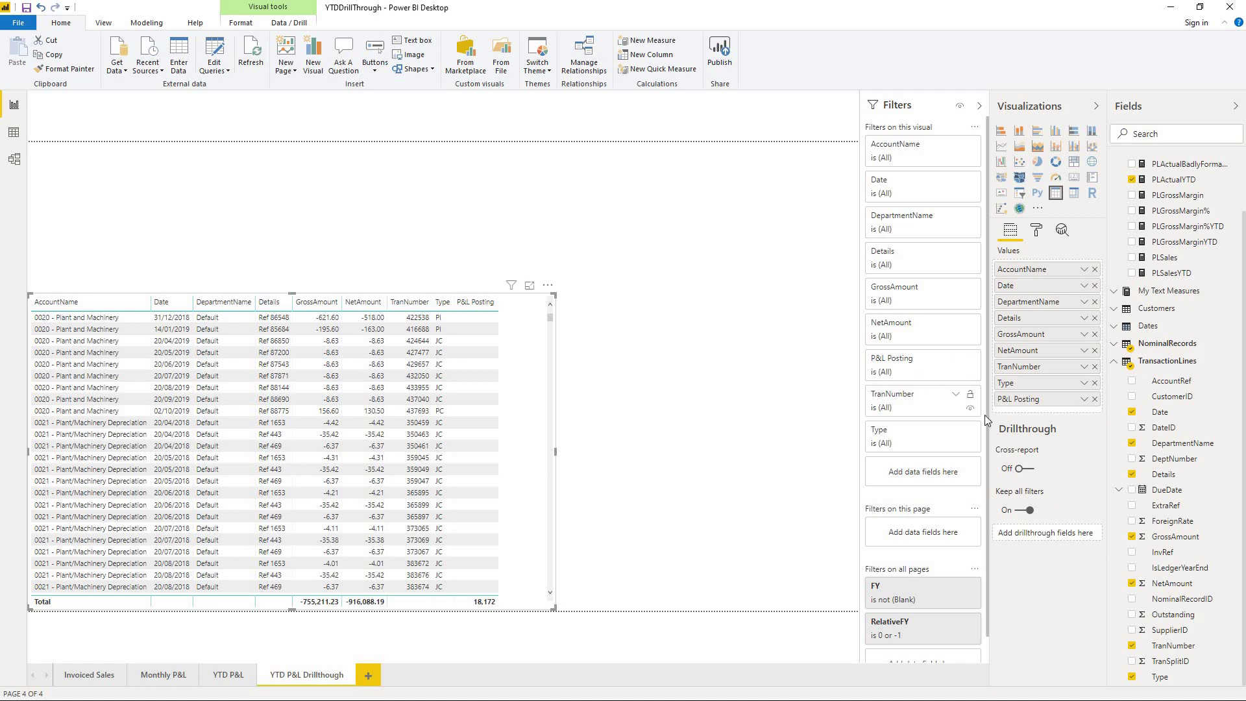
# Filter the table to rows where P&L Posting is not blank
pyautogui.click(909, 363)
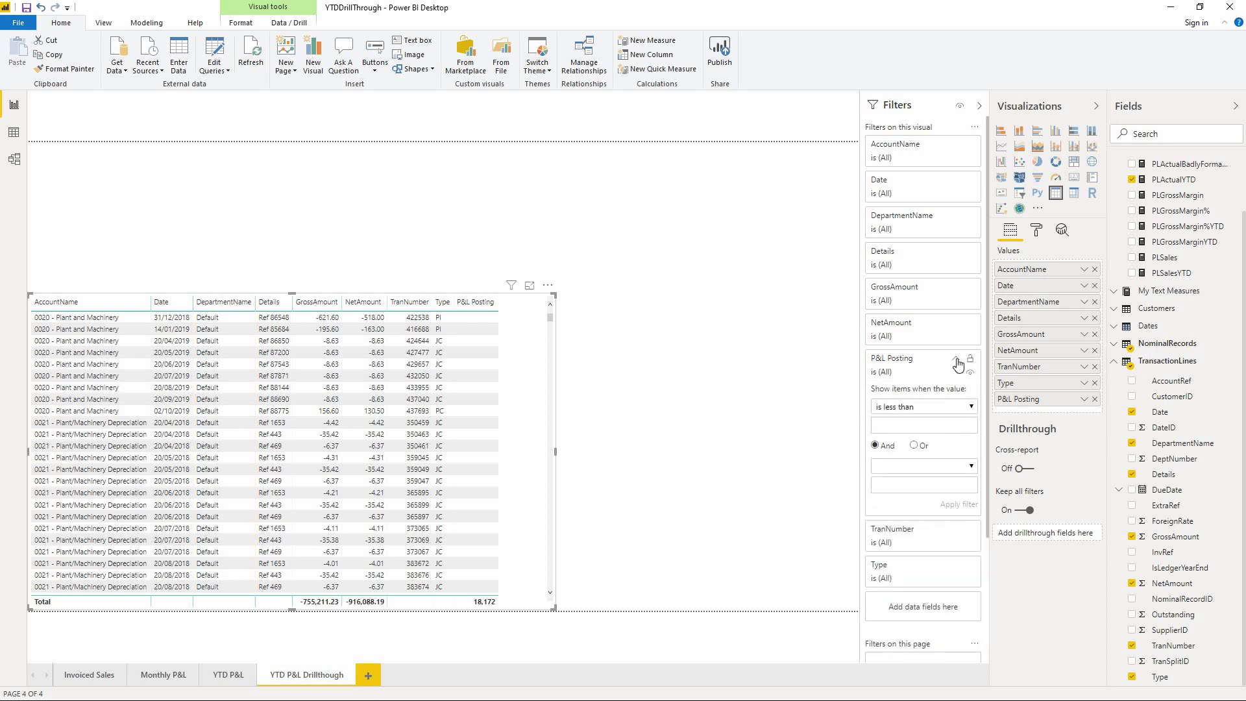
pyautogui.click(971, 408)
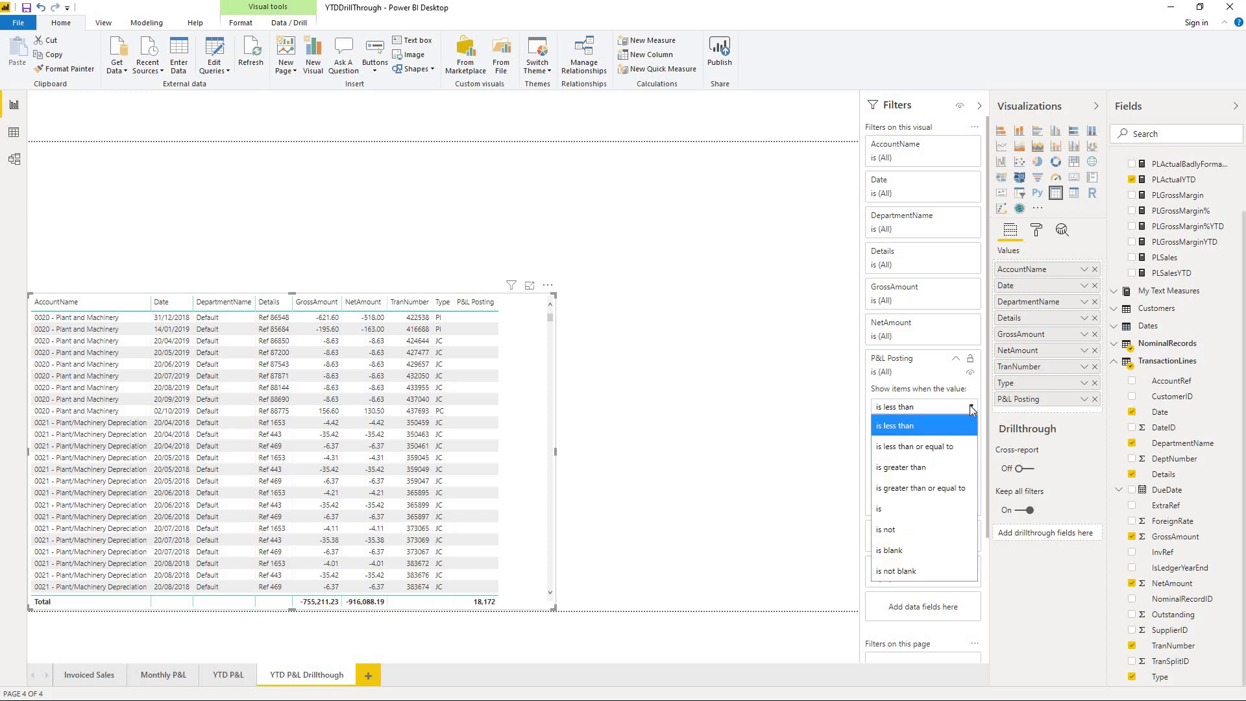
pyautogui.click(928, 569)
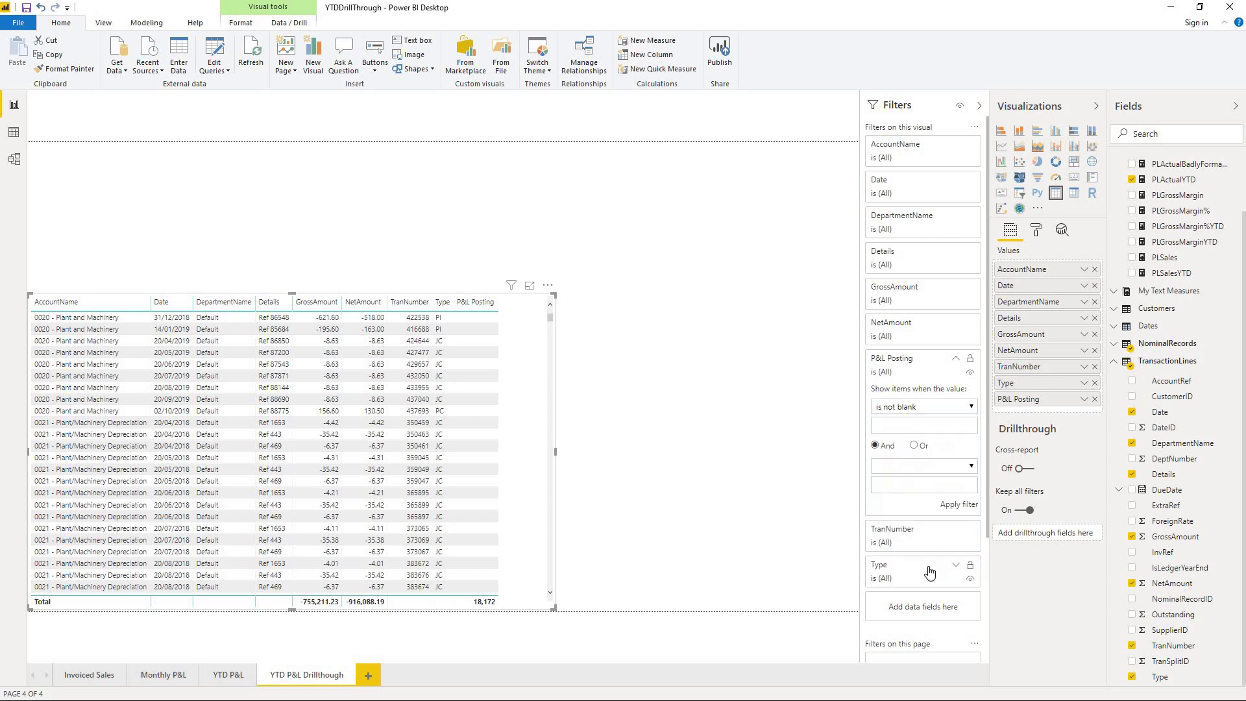
pyautogui.click(958, 504)
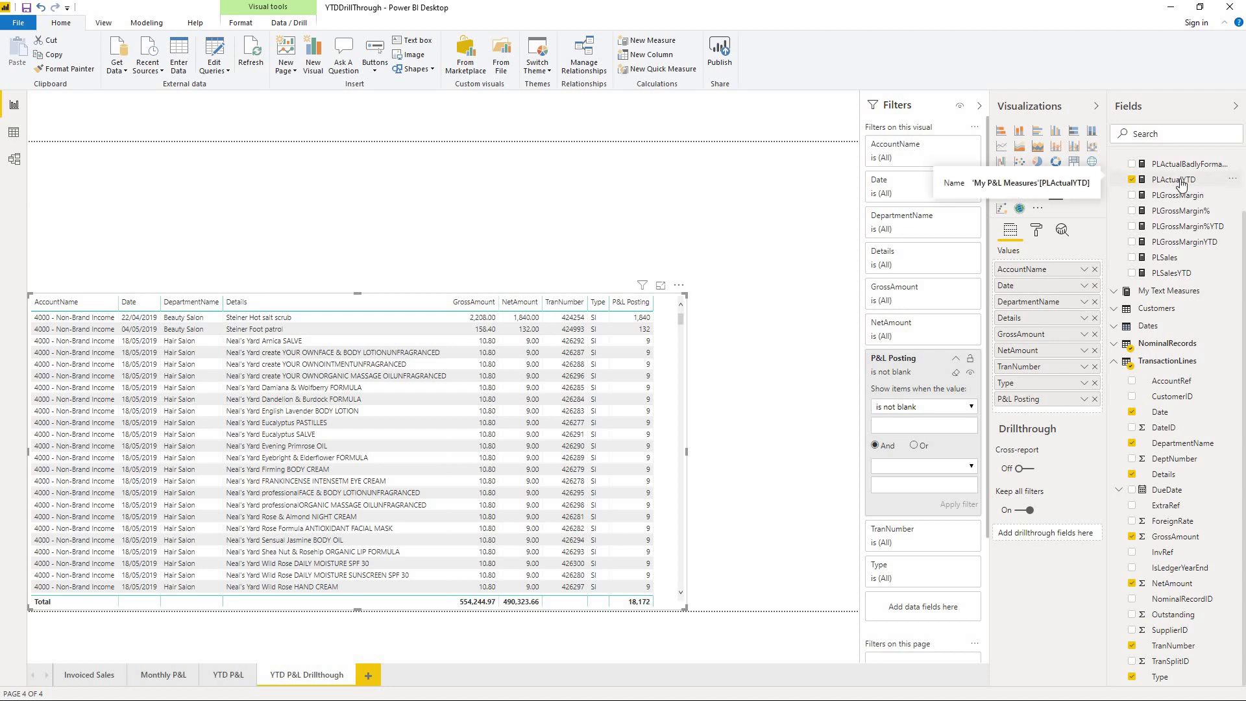
# Make PLActualYTD the page's drillthrough field and extend the table upward to just below the back button
pyautogui.moveTo(1179, 183); pyautogui.dragTo(999, 531)
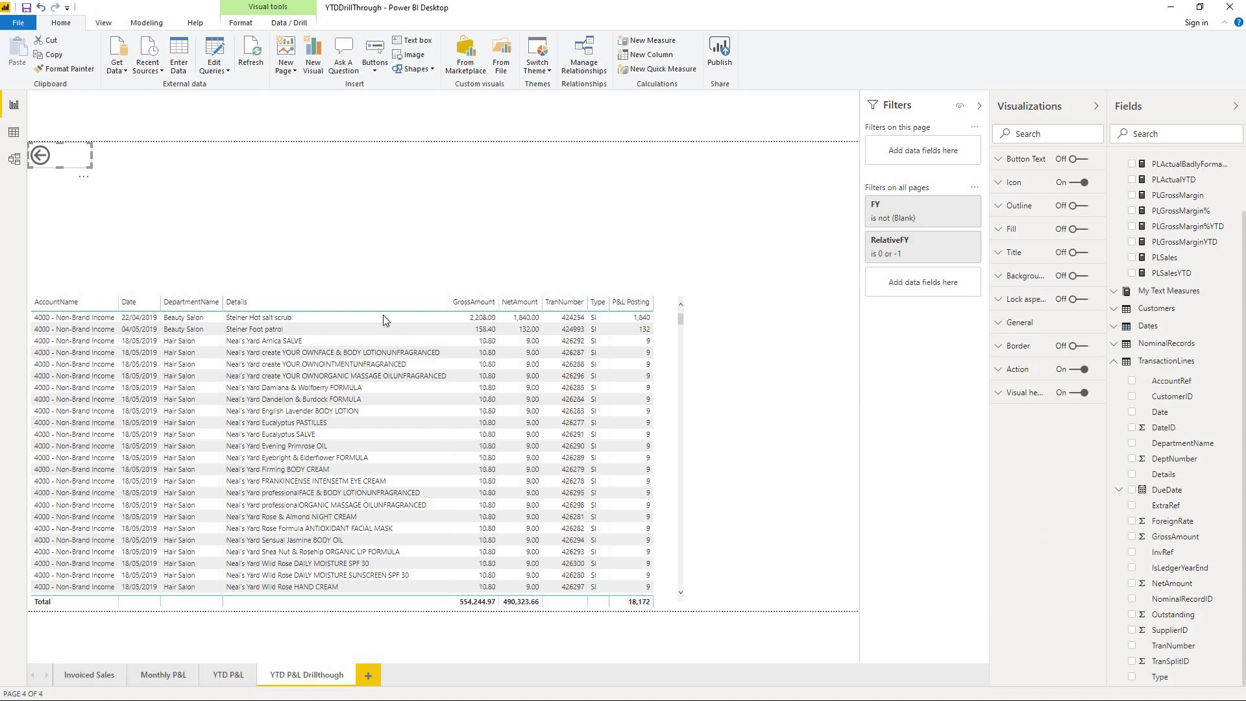
pyautogui.click(348, 299)
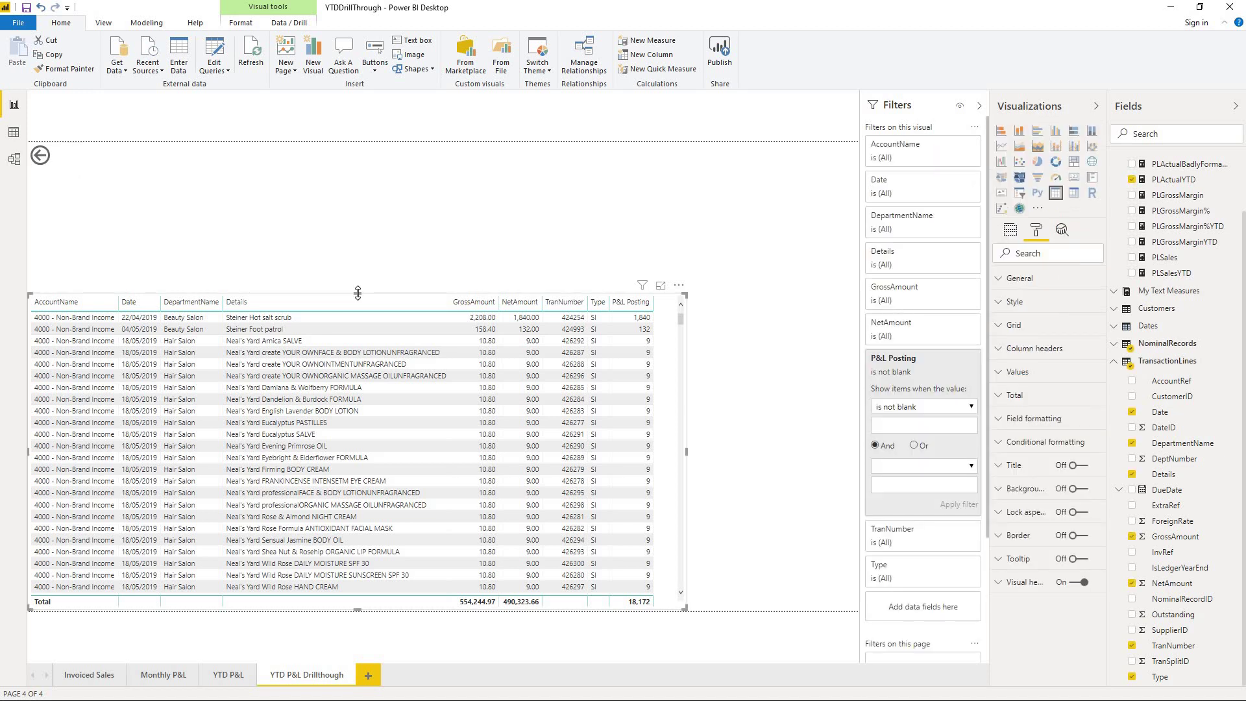
pyautogui.moveTo(358, 237); pyautogui.dragTo(357, 221)
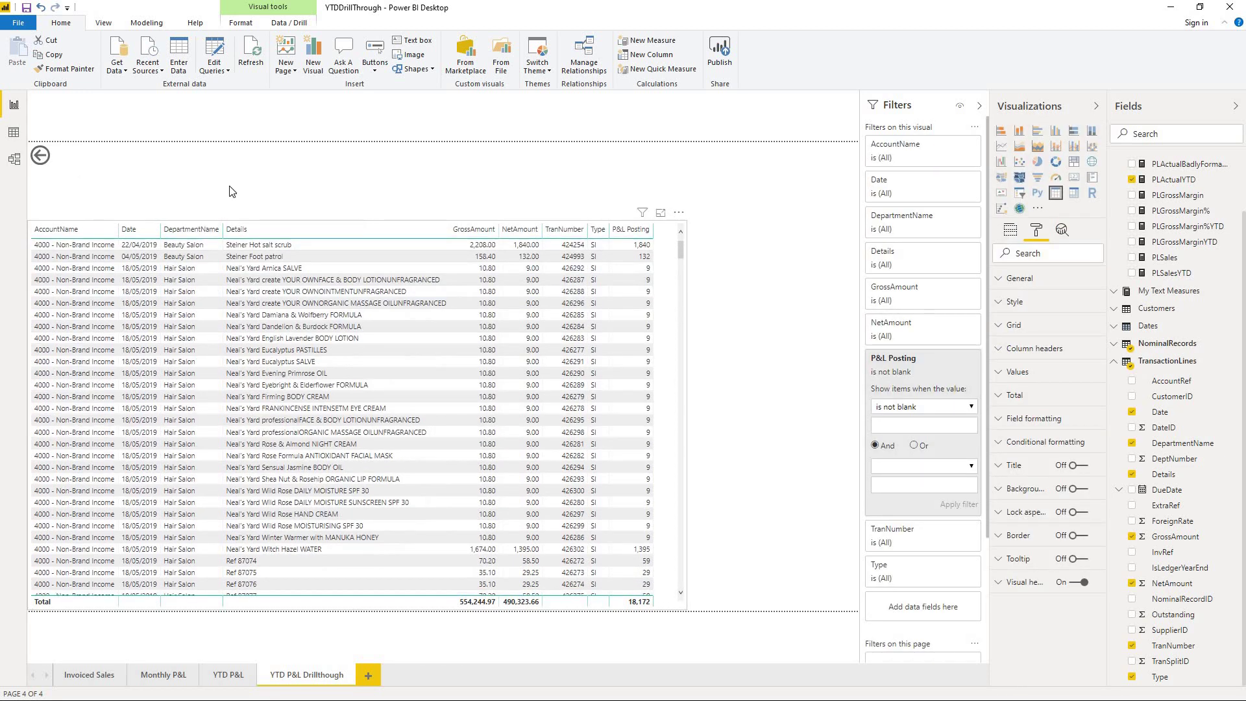
pyautogui.click(183, 173)
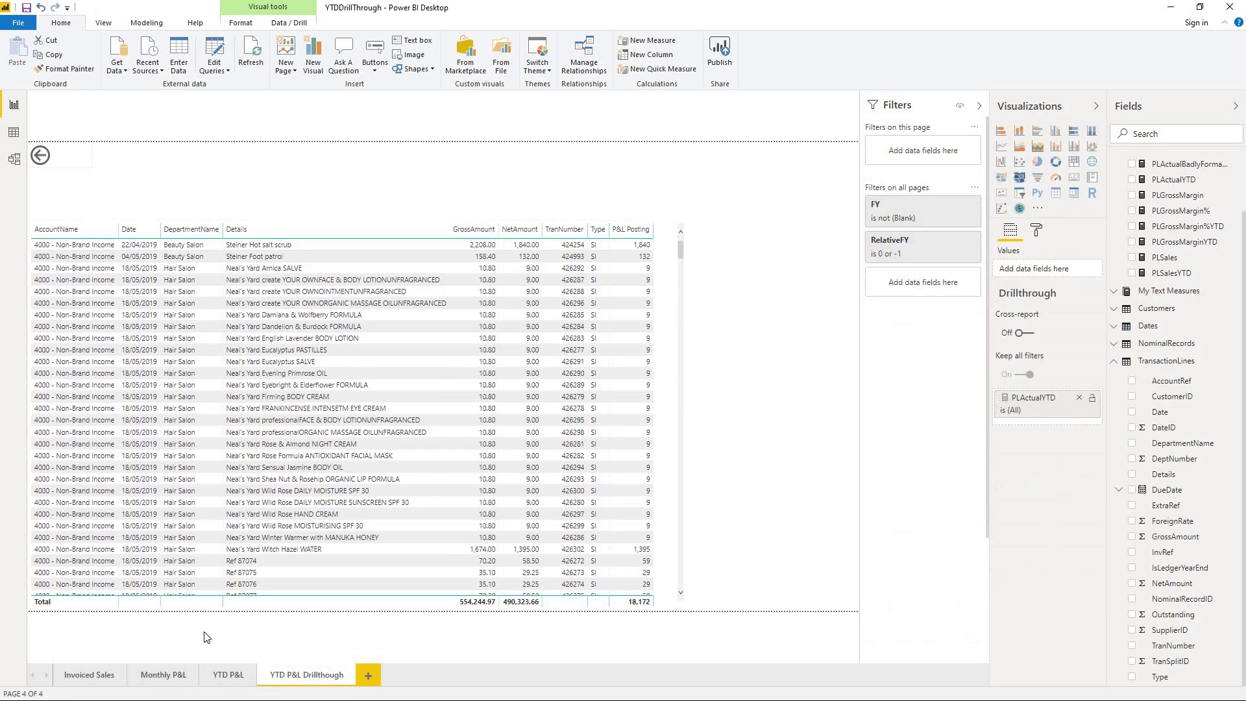
# From the YTD P&L page's matrix, drill through on the Pharmacy value of 4150 - Product Type 7 AE to YTD P&L Drillthrough
pyautogui.click(227, 674)
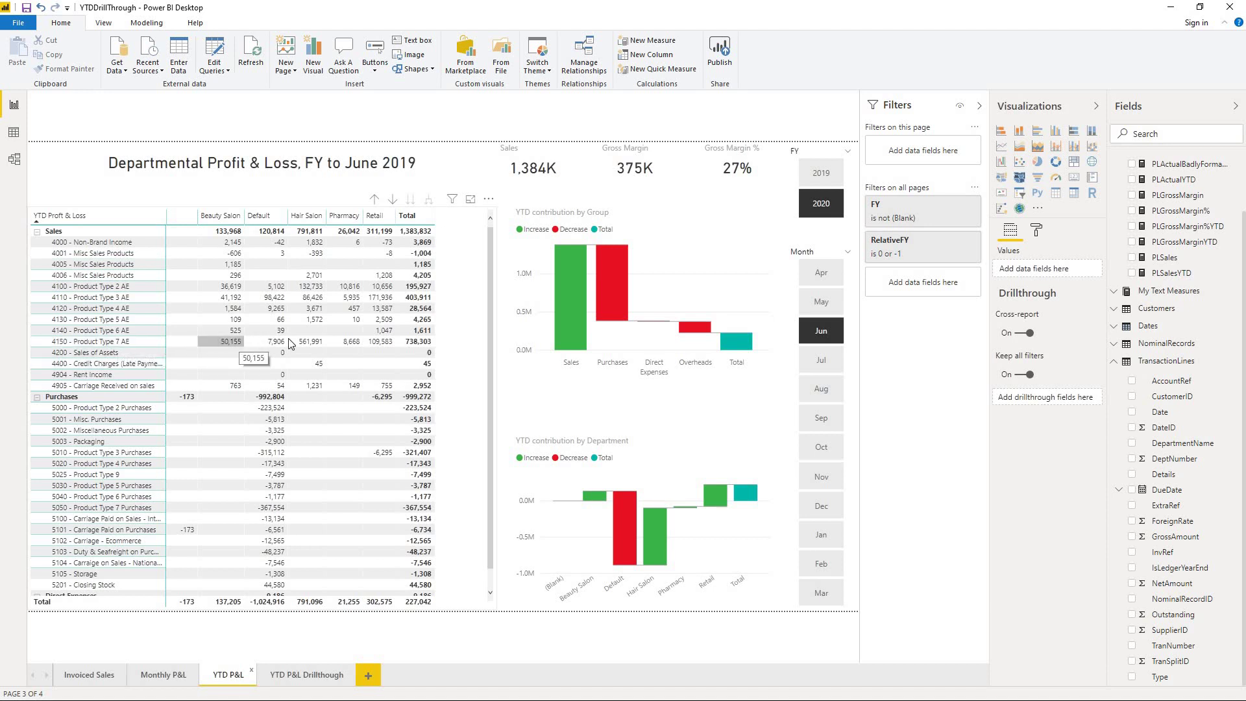
pyautogui.rightClick(348, 340)
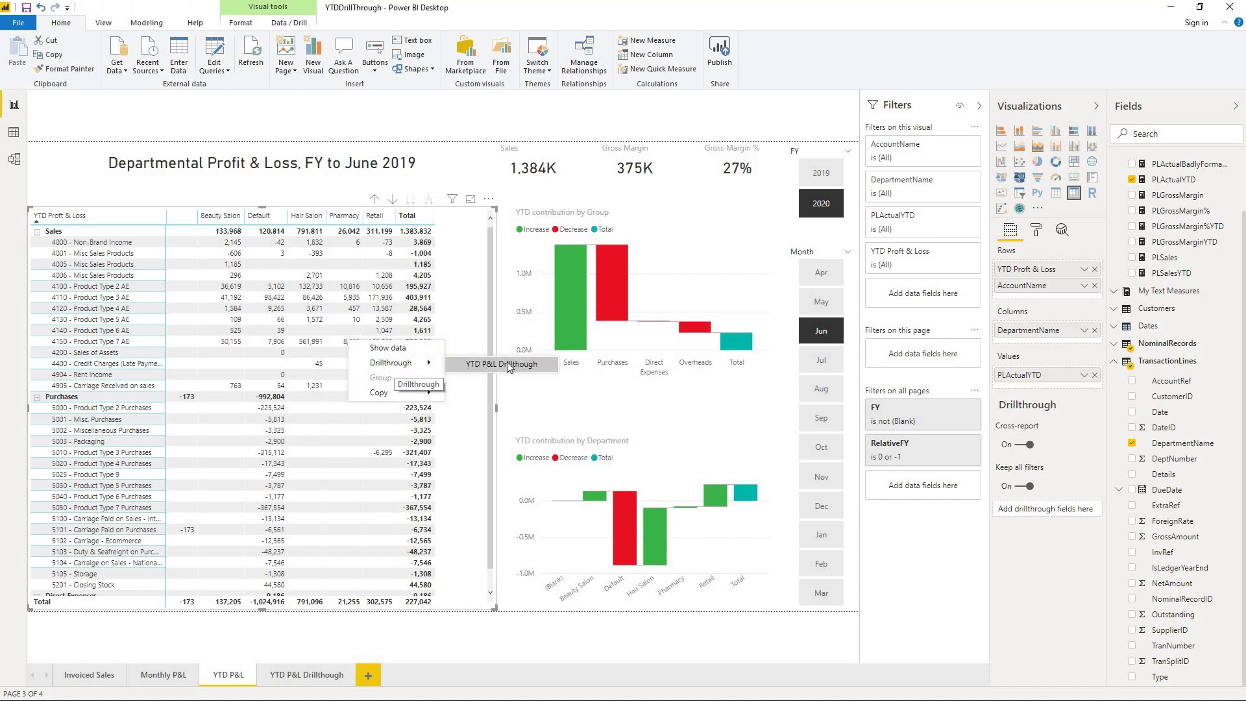
pyautogui.click(512, 364)
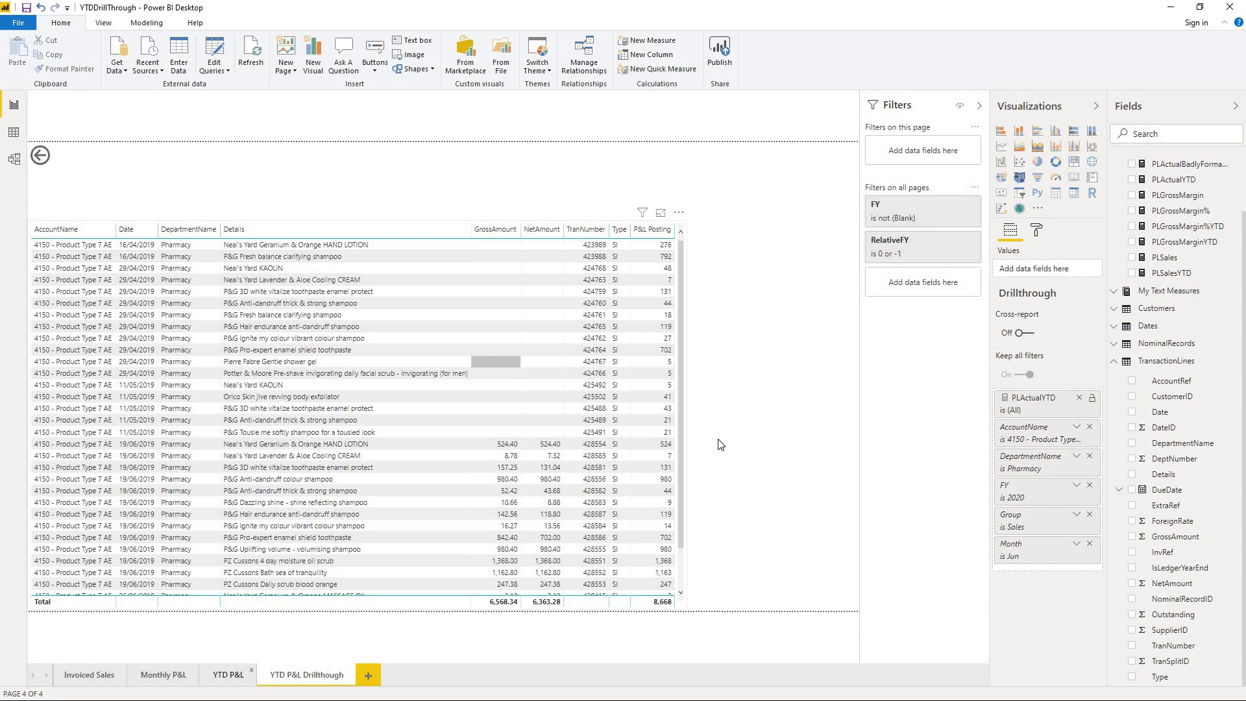
# Widen the drillthrough page's transaction table slightly to leave room beside the P&L Posting column
pyautogui.click(680, 416)
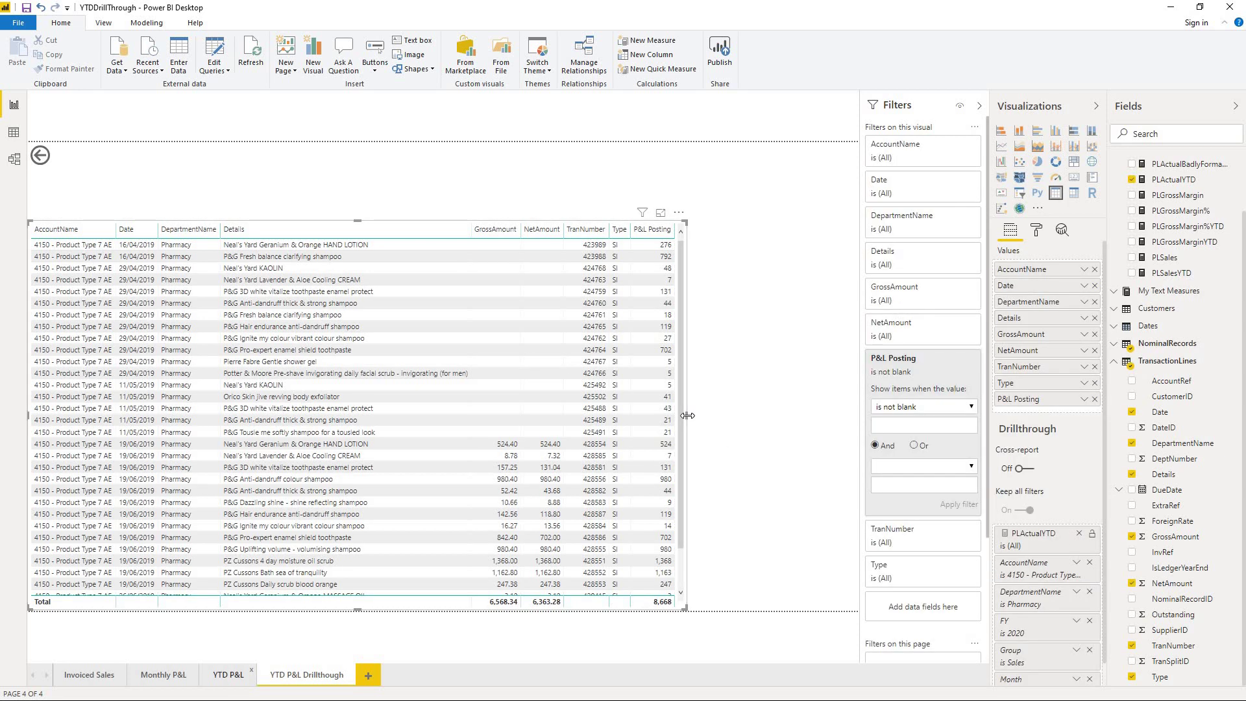
pyautogui.moveTo(731, 421); pyautogui.dragTo(714, 410)
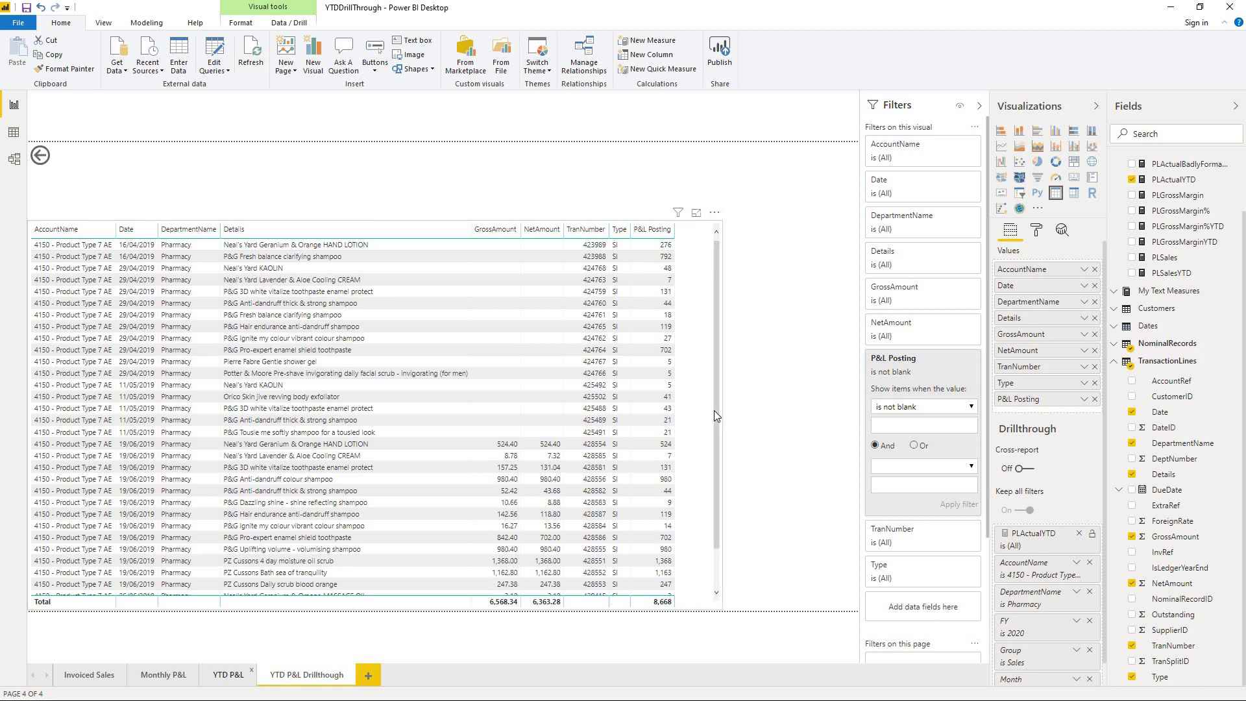
pyautogui.click(714, 410)
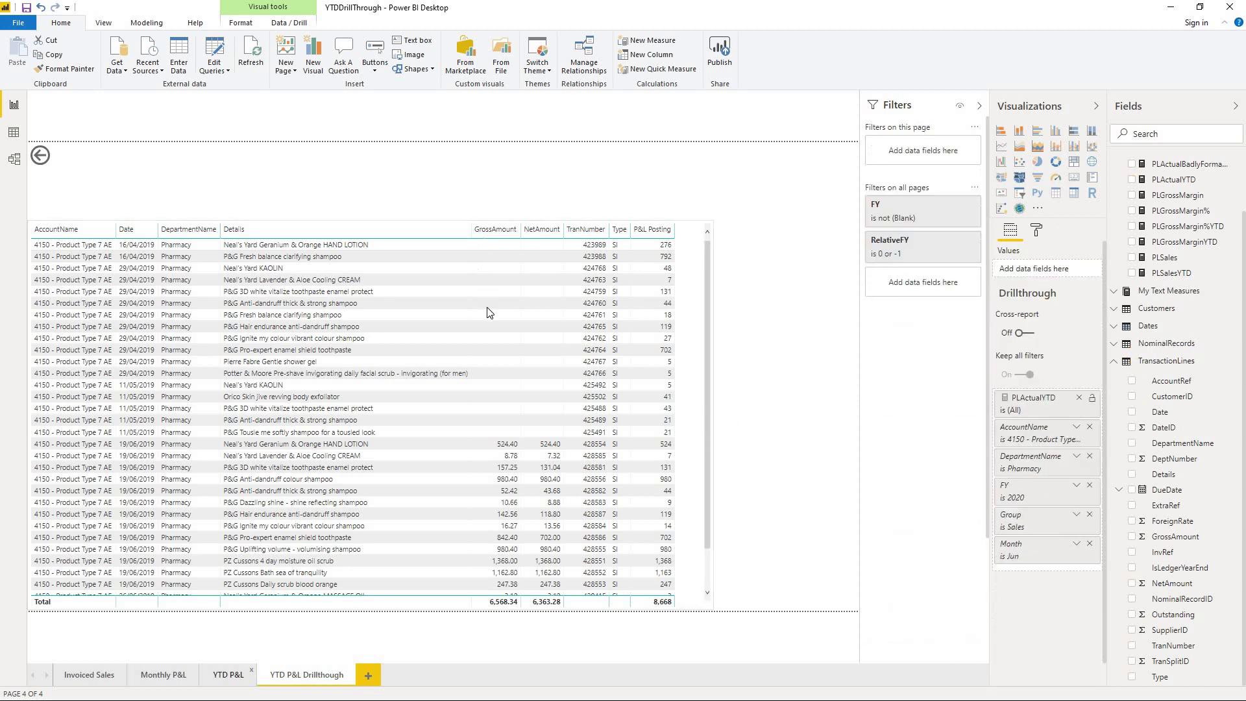
# Sort the transaction table by Date and set both GrossAmount and NetAmount to Don't summarize
pyautogui.click(137, 232)
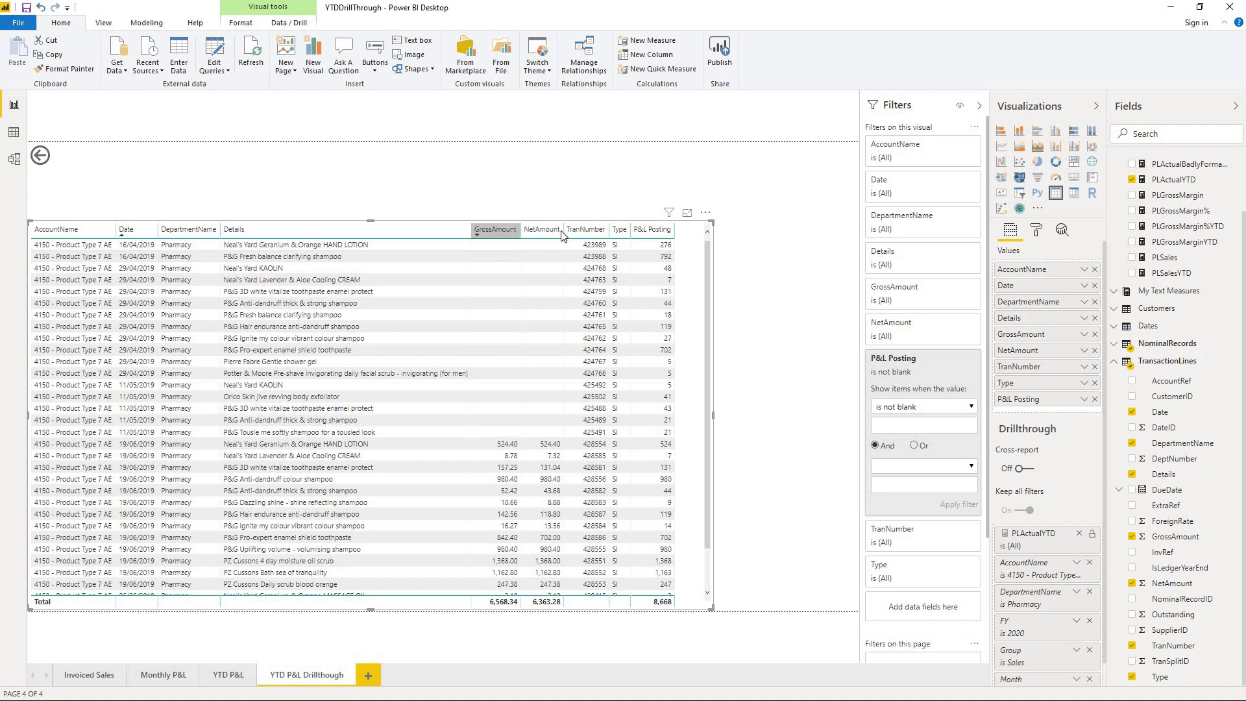
pyautogui.click(1083, 334)
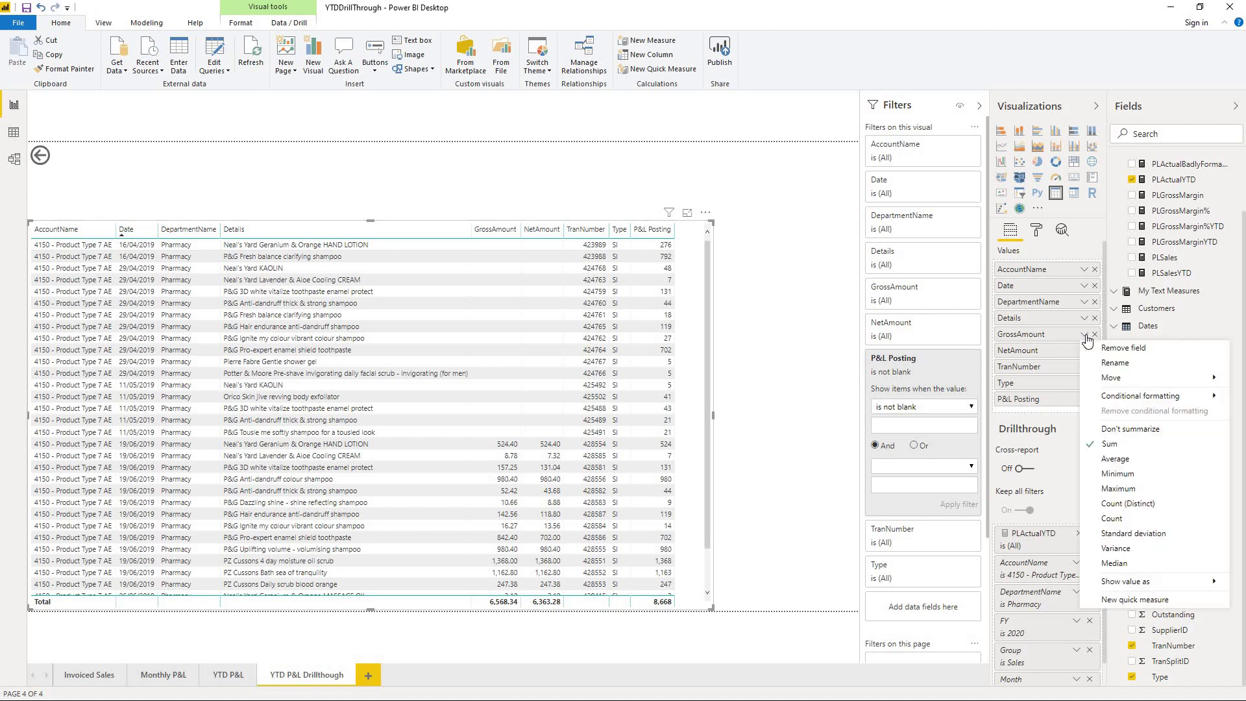
pyautogui.click(1134, 430)
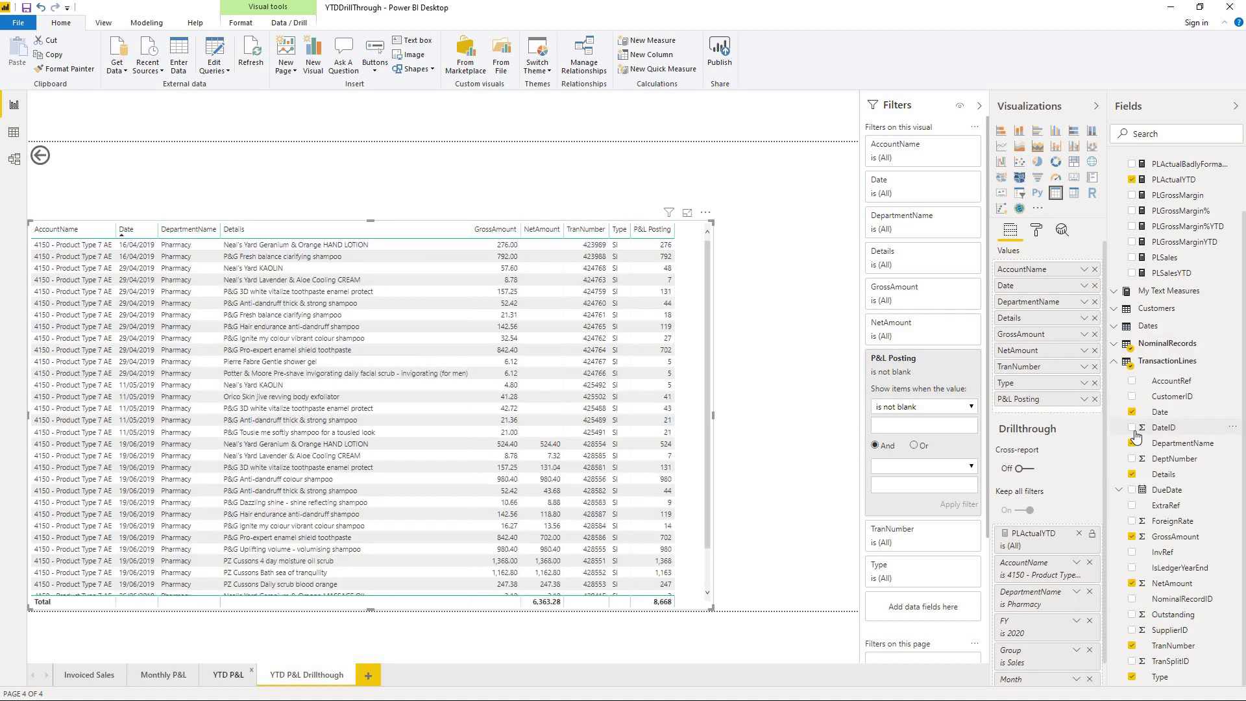
pyautogui.click(1083, 351)
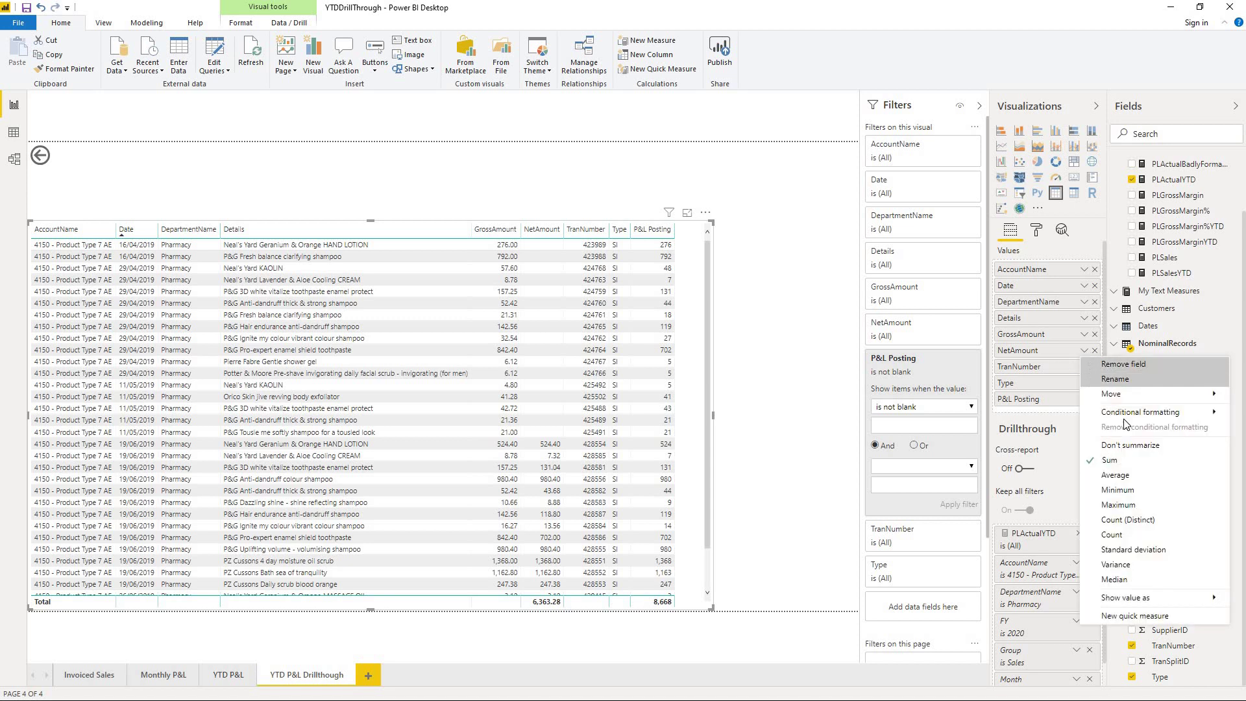
pyautogui.click(1137, 447)
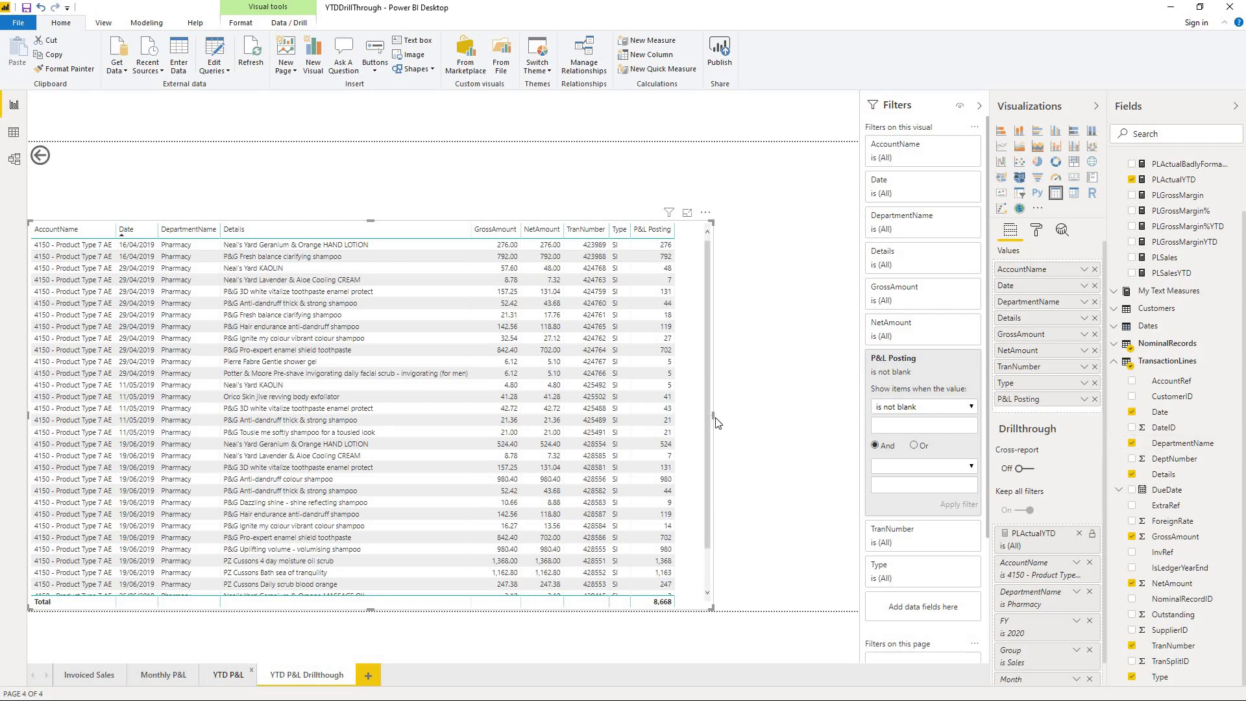
# Narrow the transaction table slightly and look through its listed rows
pyautogui.moveTo(712, 416); pyautogui.dragTo(701, 415)
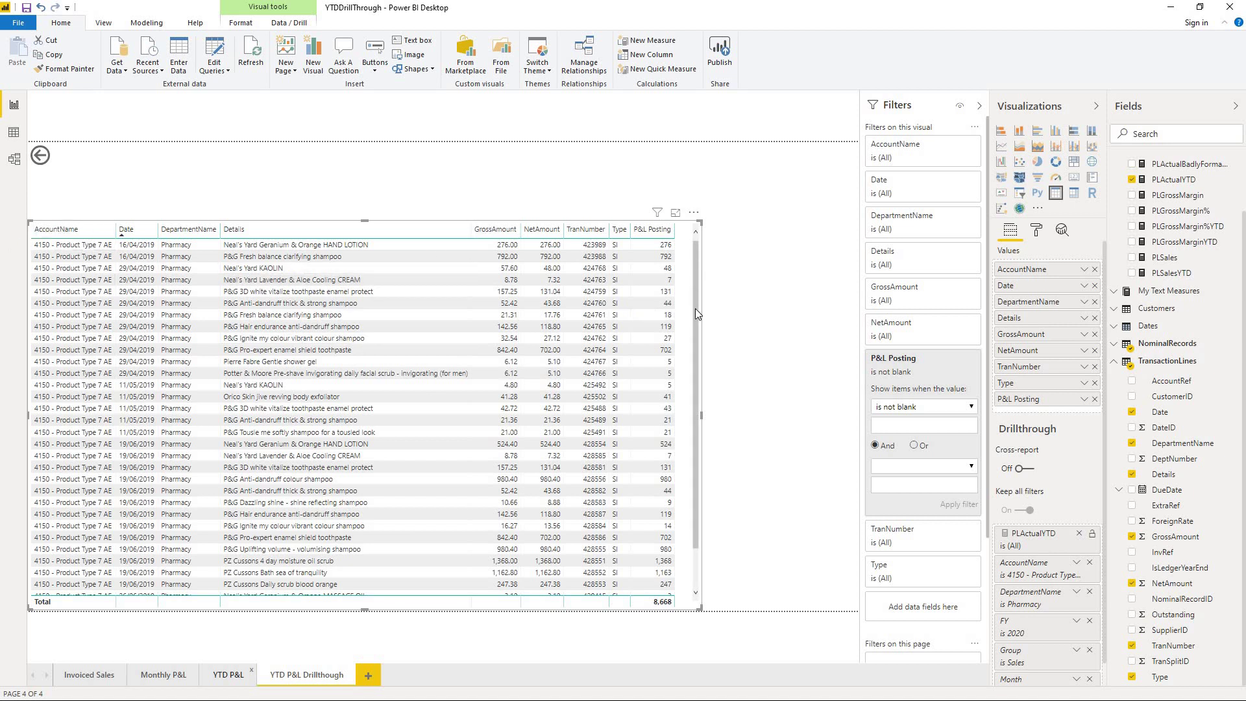
pyautogui.moveTo(694, 329); pyautogui.dragTo(698, 367)
pyautogui.moveTo(697, 260); pyautogui.dragTo(697, 244)
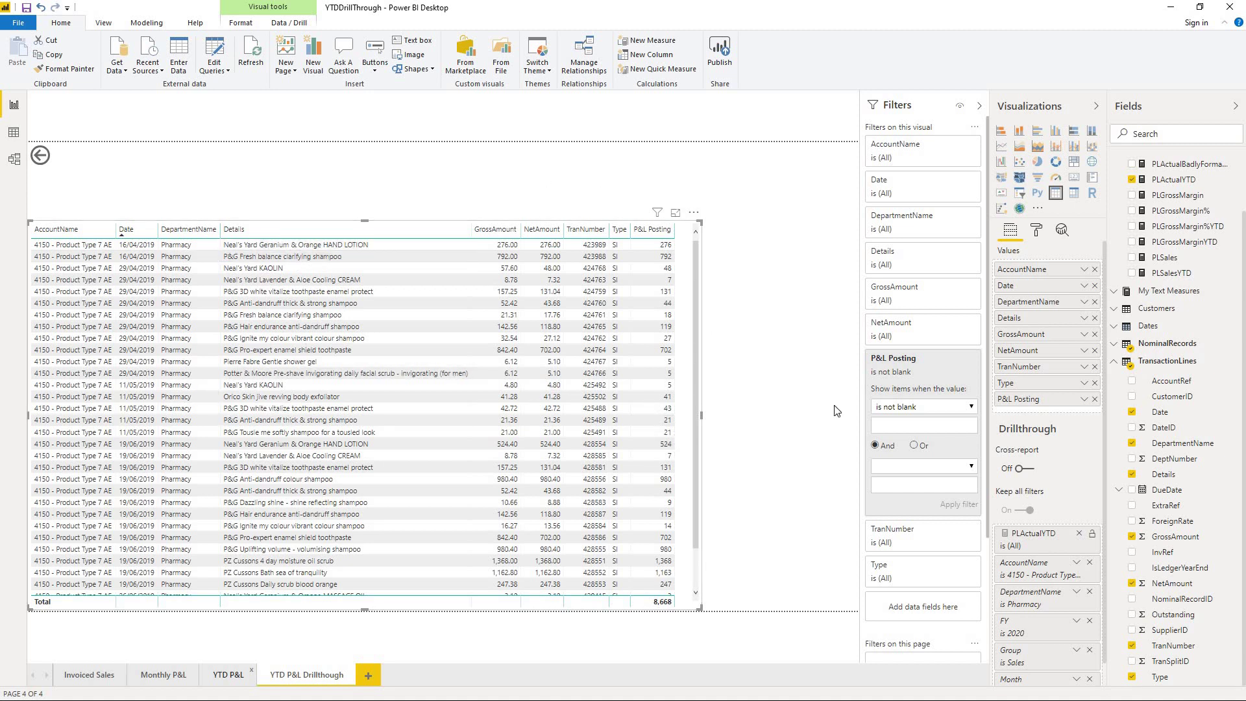
# Widen the table and add the Name field from Customers between Details and GrossAmount
pyautogui.moveTo(701, 415); pyautogui.dragTo(710, 426)
pyautogui.click(1115, 309)
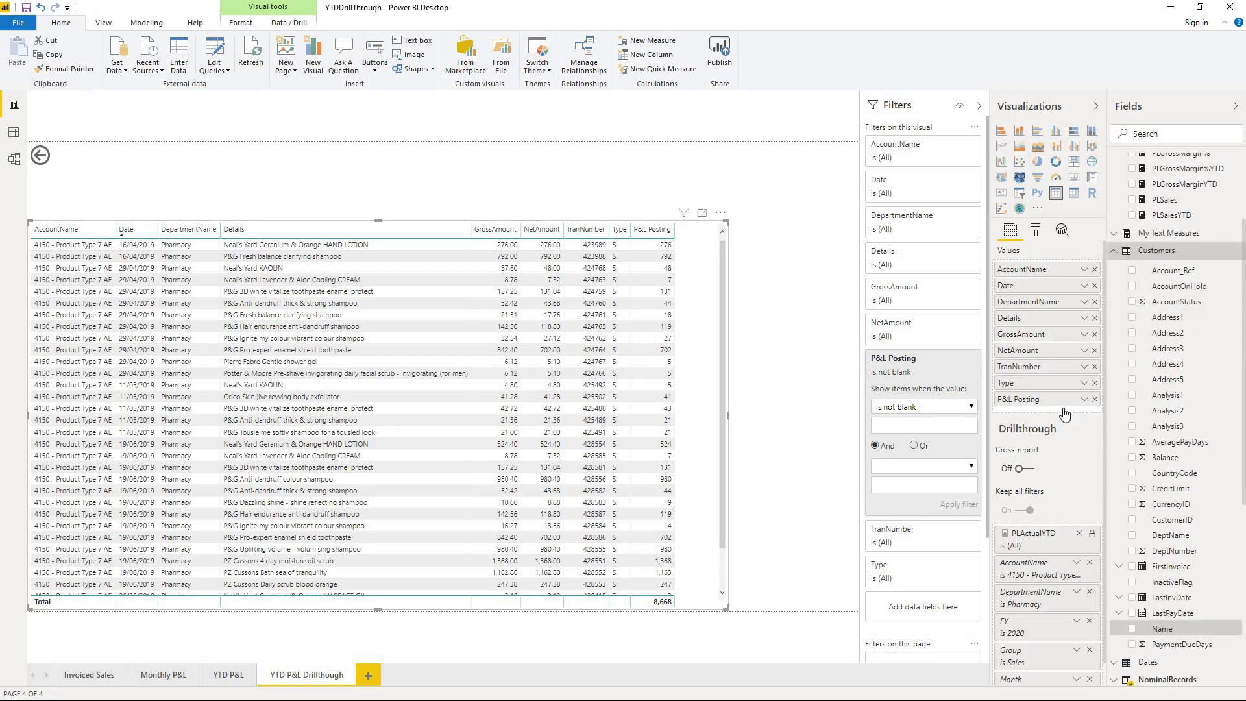
pyautogui.moveTo(1064, 412); pyautogui.dragTo(1014, 327)
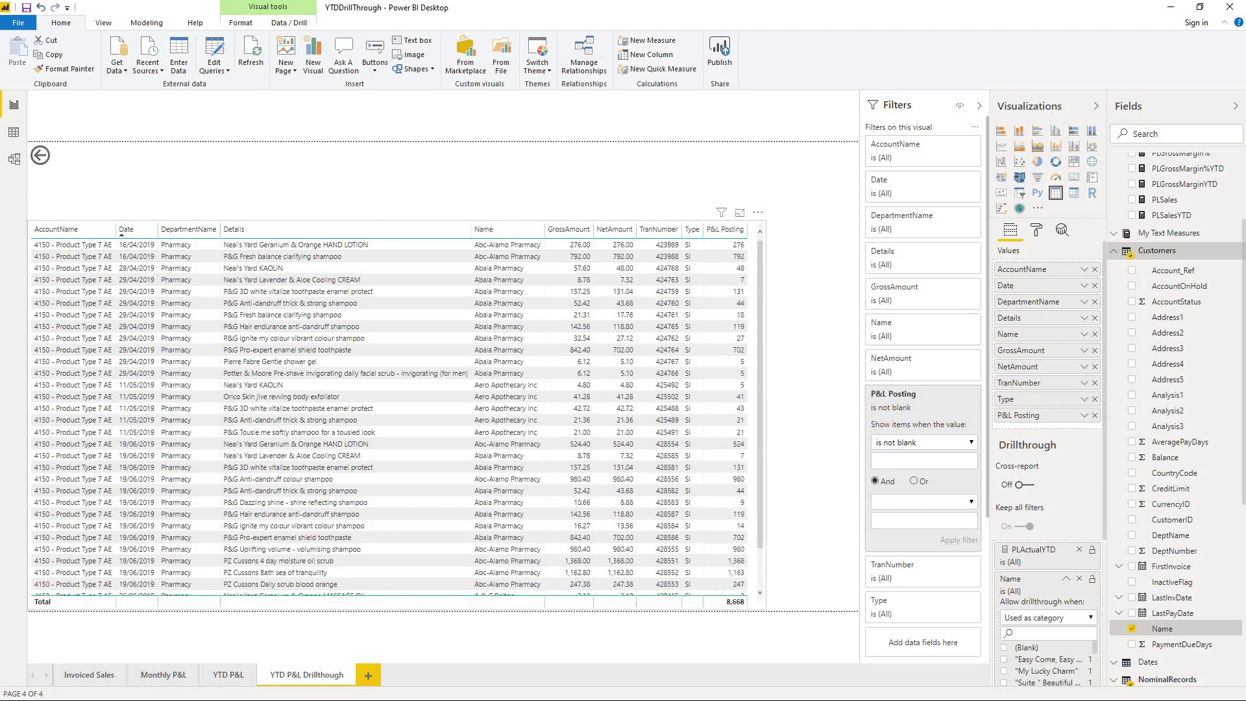
pyautogui.click(791, 466)
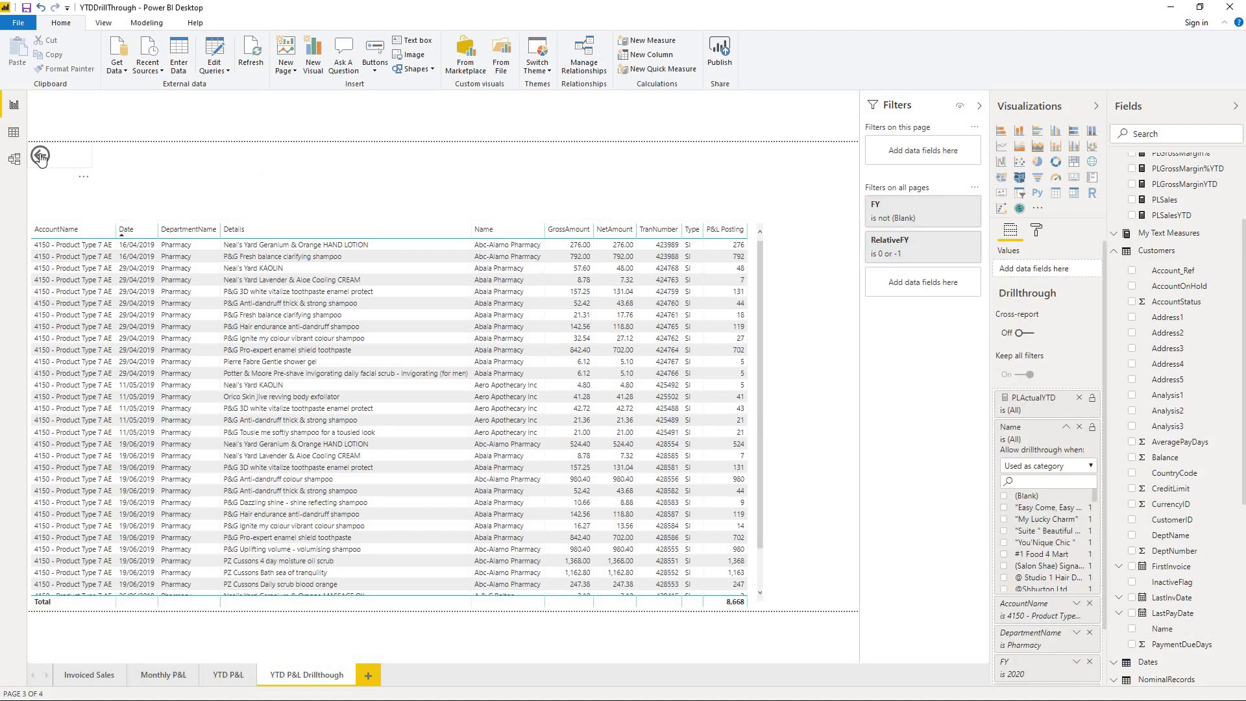
# Return to the YTD P&L page, set the month to May, and drill through on the total of 5000 - Product Type 2 Purchases
pyautogui.keyDown('ctrl'); pyautogui.click(40, 157); pyautogui.keyUp('ctrl')
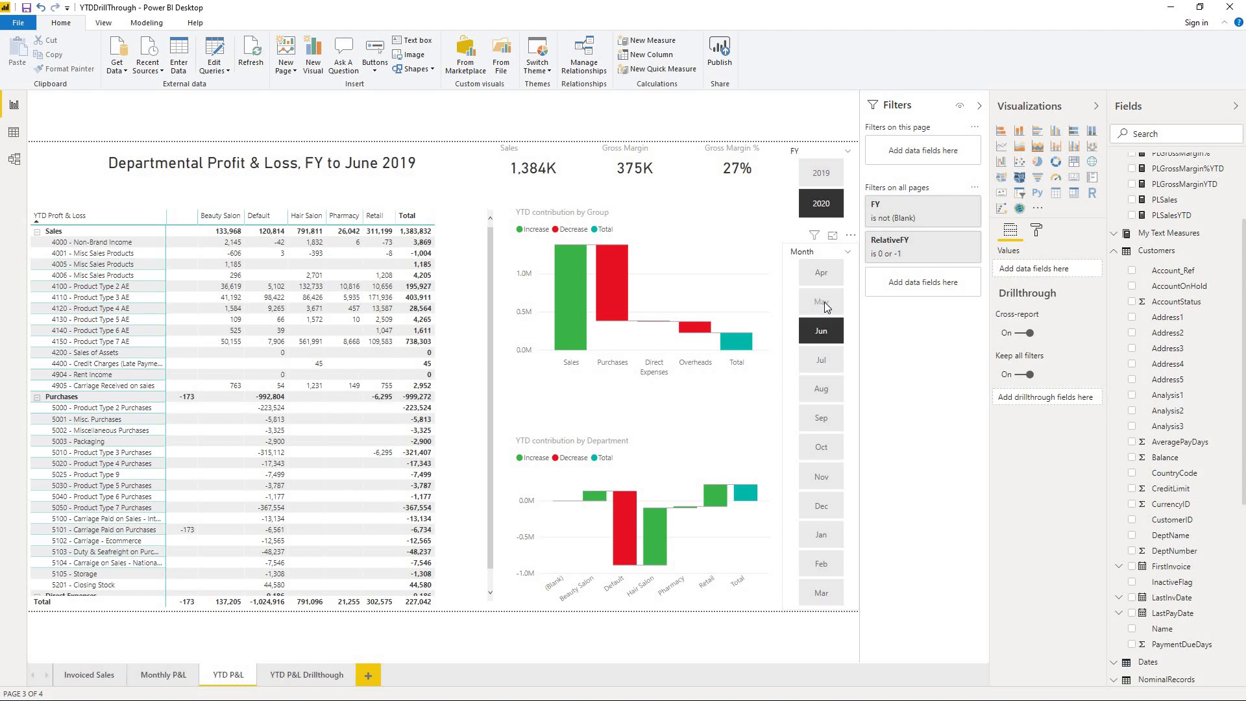
pyautogui.click(821, 303)
pyautogui.click(415, 386)
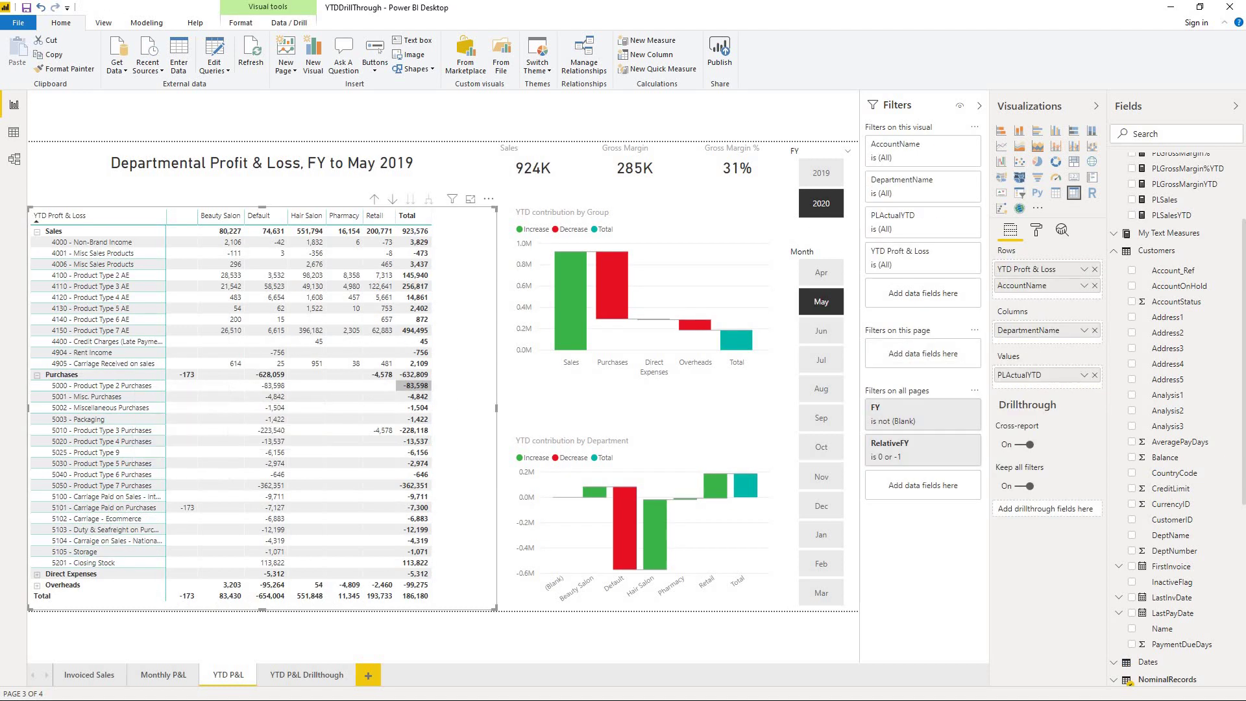
pyautogui.rightClick(423, 388)
pyautogui.moveTo(494, 407)
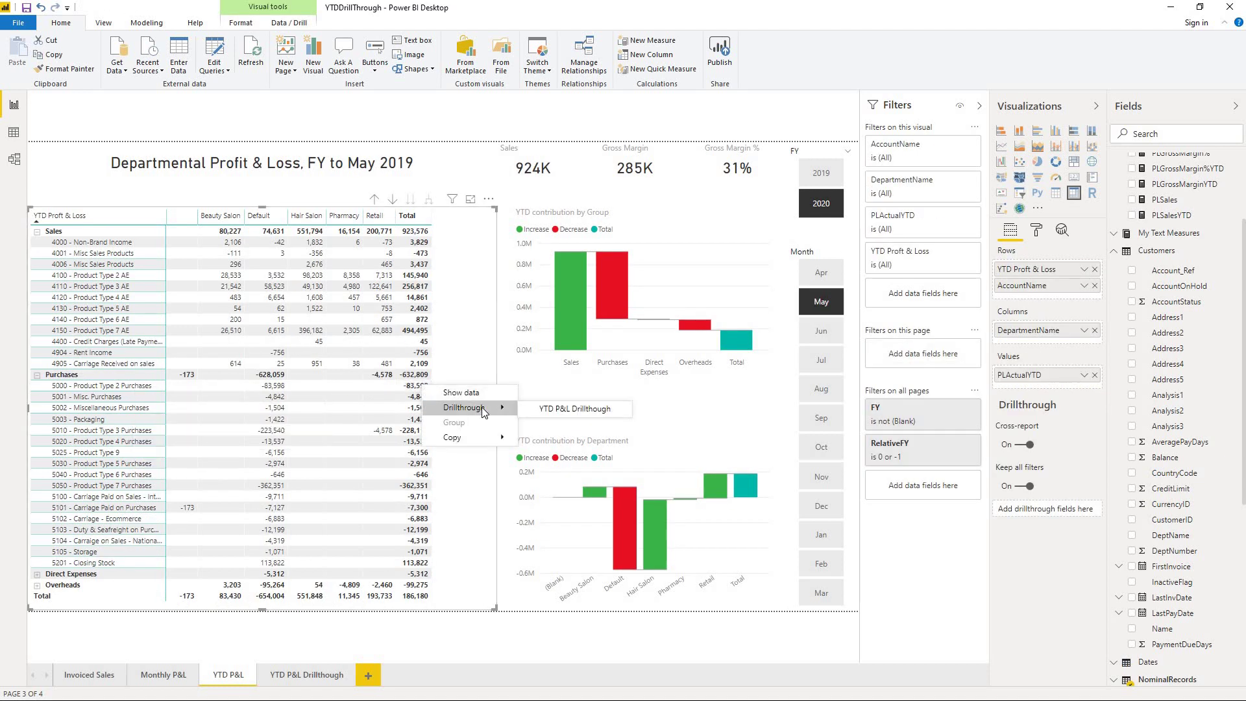
pyautogui.click(572, 408)
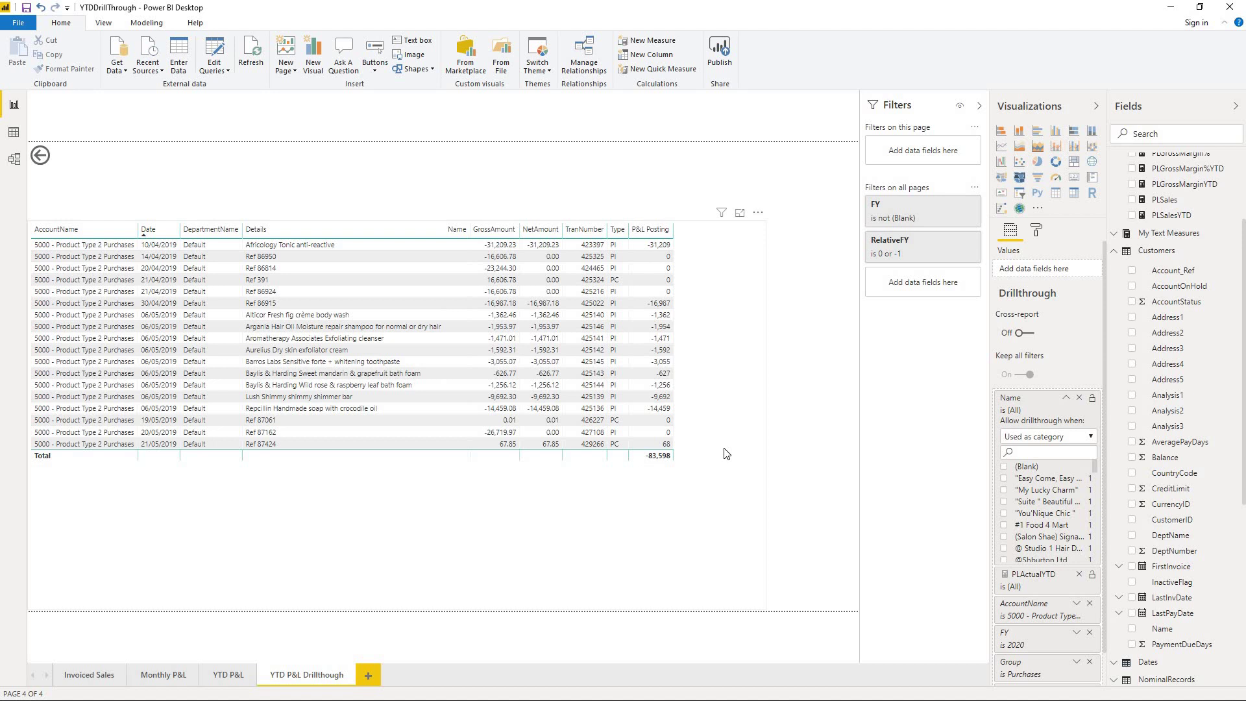
pyautogui.click(543, 229)
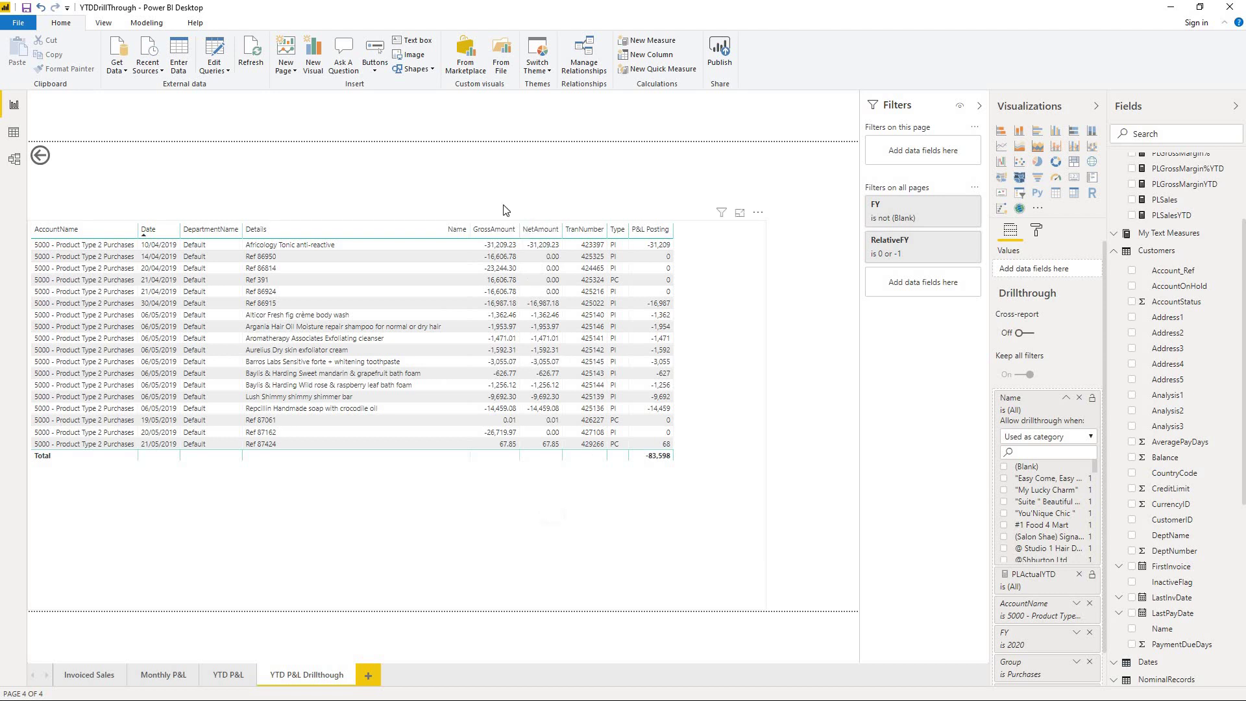